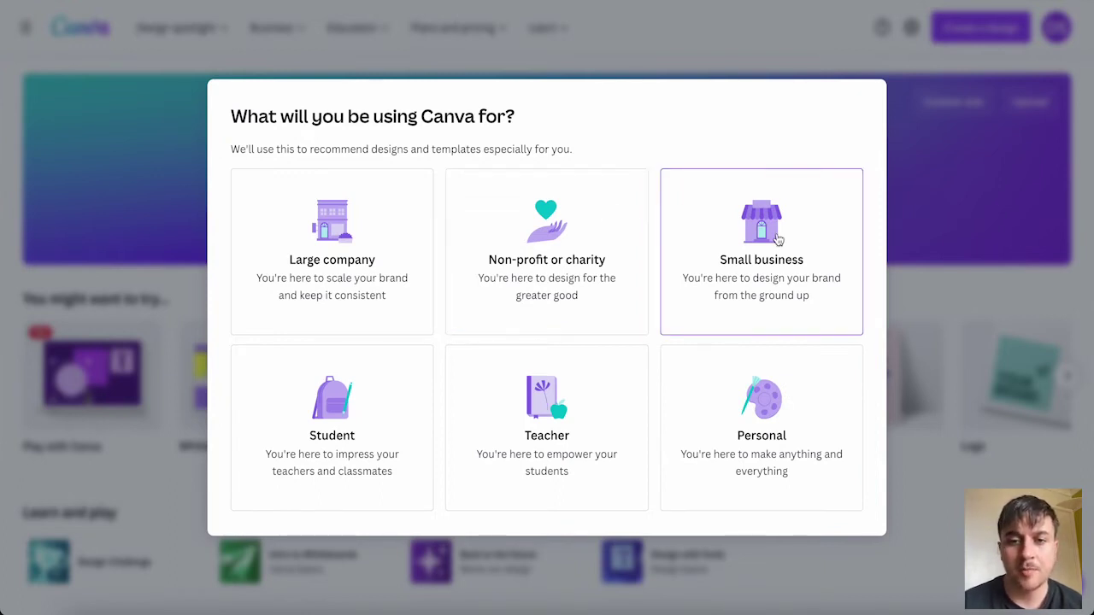
pyautogui.click(778, 239)
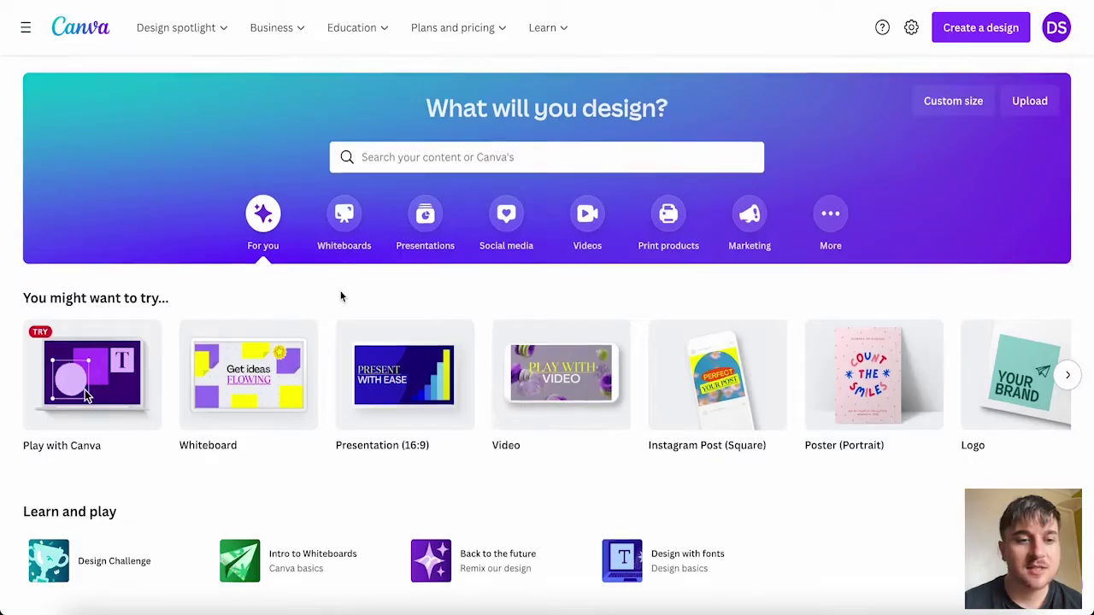
pyautogui.scroll(-2, 341, 297)
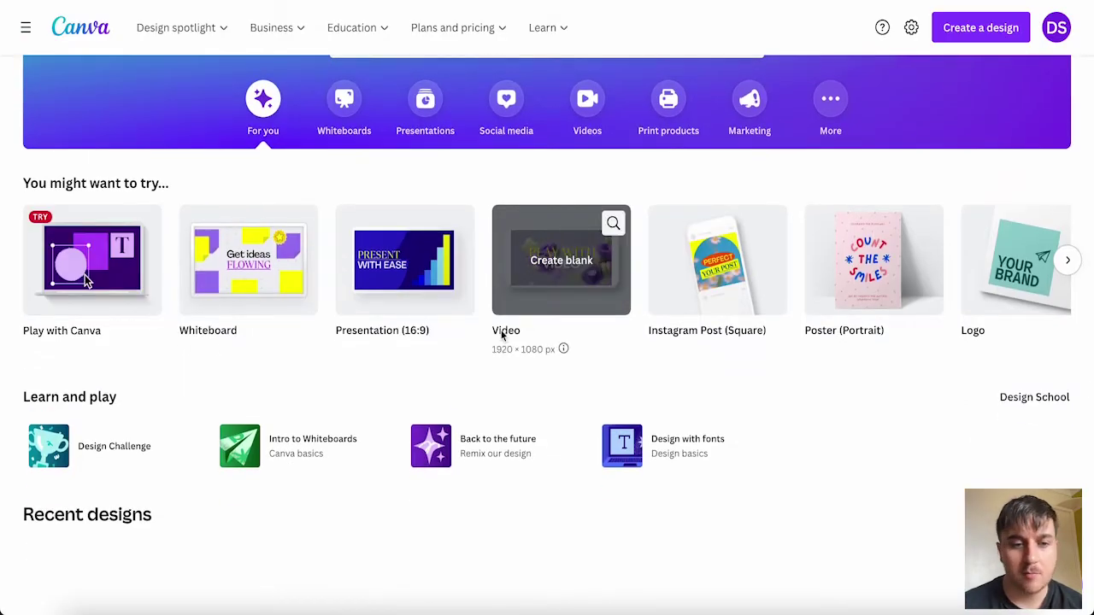
pyautogui.scroll(2, 371, 245)
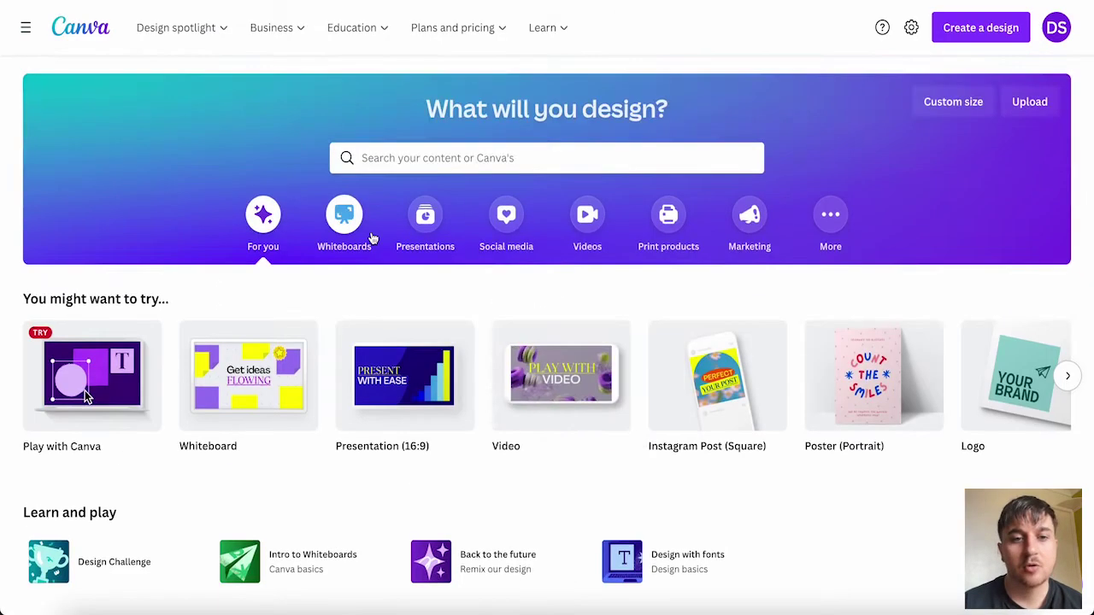
pyautogui.click(407, 155)
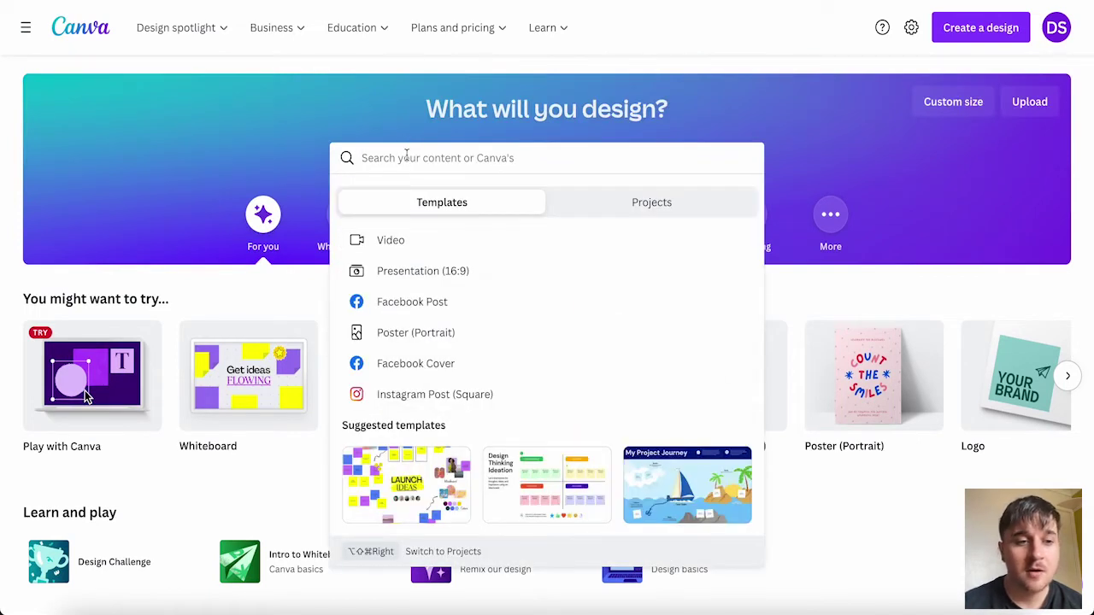
pyautogui.click(214, 297)
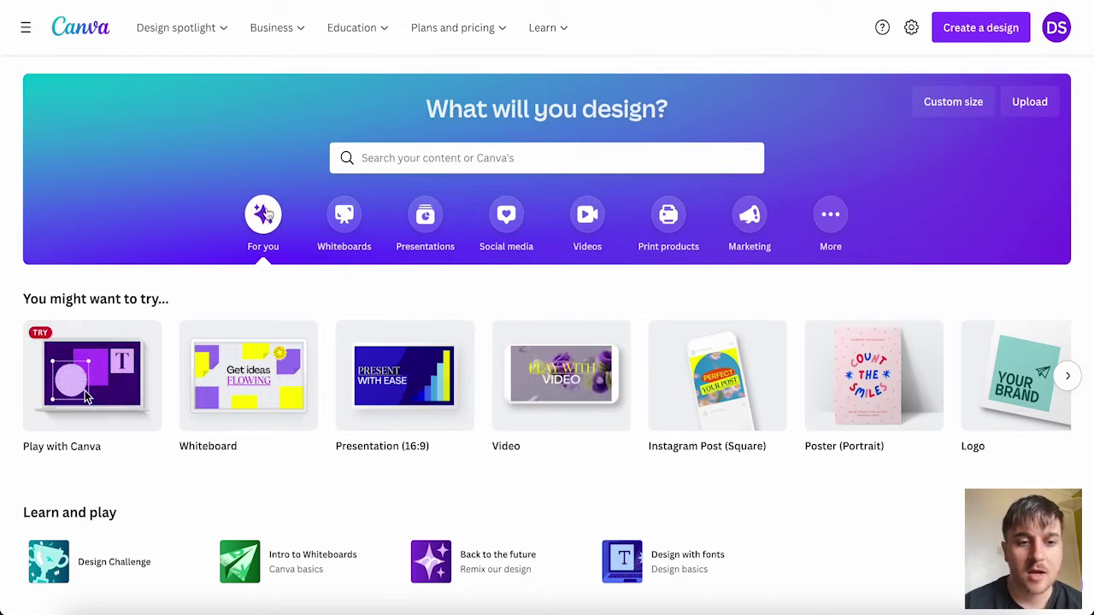
pyautogui.moveTo(113, 385)
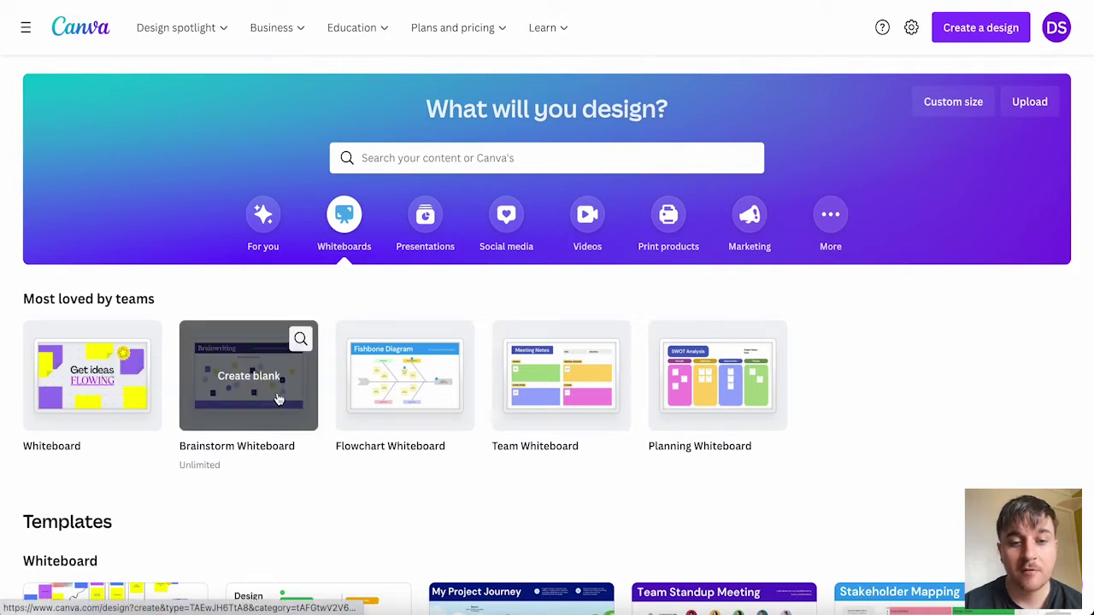
pyautogui.click(425, 218)
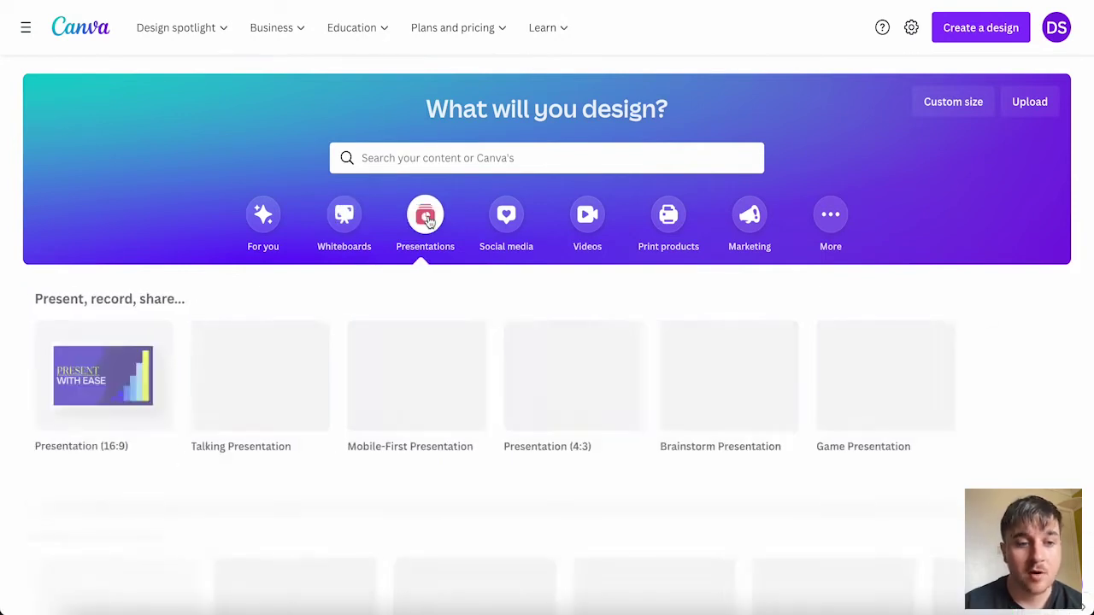
pyautogui.click(506, 215)
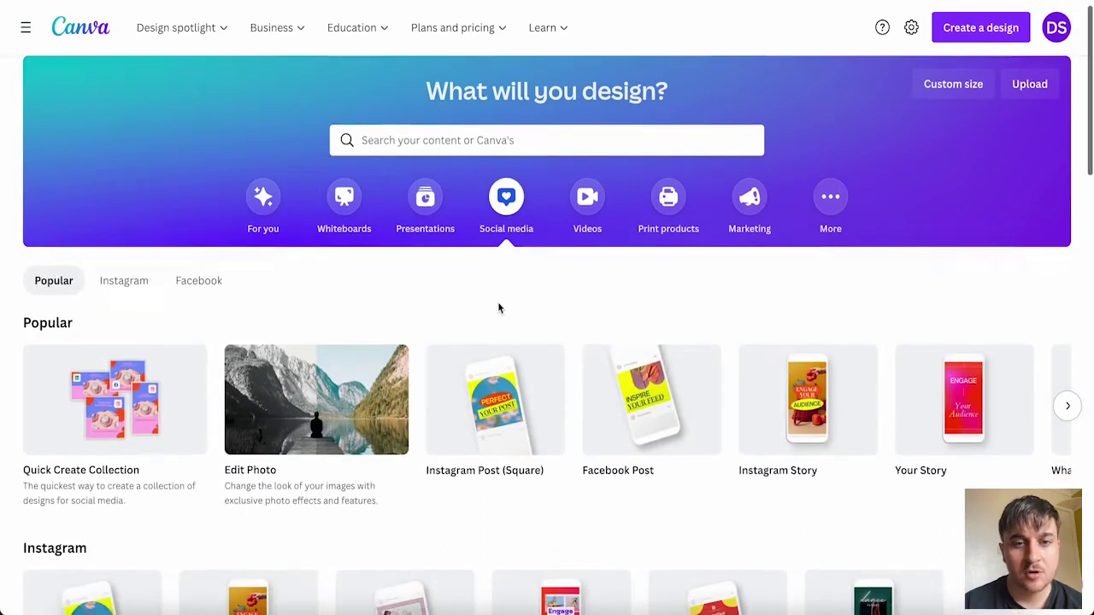
pyautogui.scroll(-1, 497, 302)
pyautogui.click(587, 160)
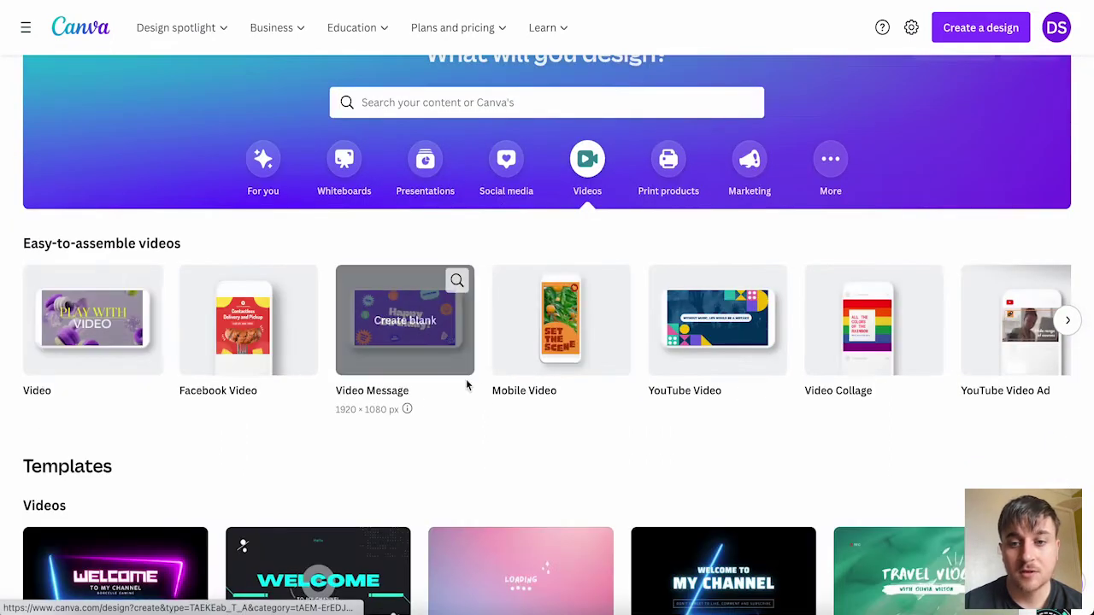
pyautogui.click(669, 160)
pyautogui.click(750, 160)
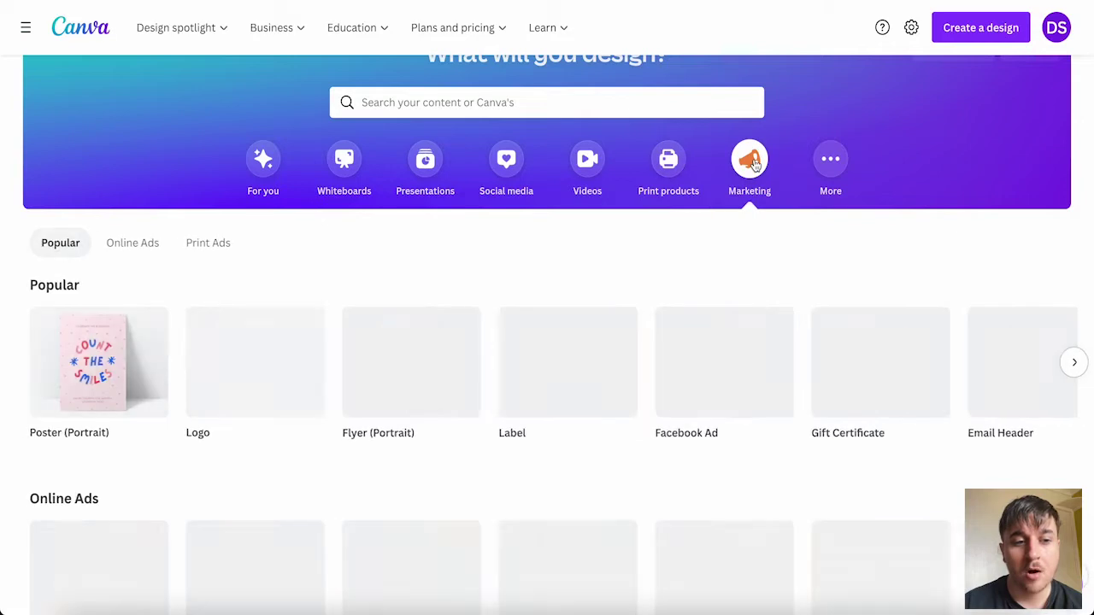
pyautogui.click(830, 160)
pyautogui.scroll(1, 708, 374)
pyautogui.click(263, 214)
pyautogui.scroll(-1, 538, 232)
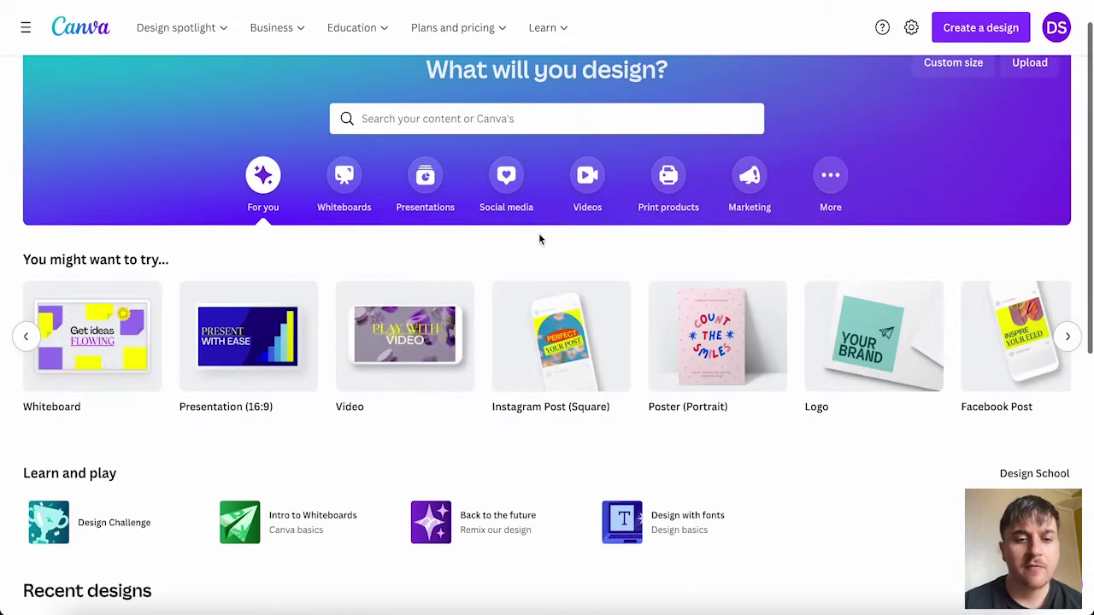
# Create a blank square Instagram post and apply the gradient 'Never Stop.' quote template.
pyautogui.click(563, 325)
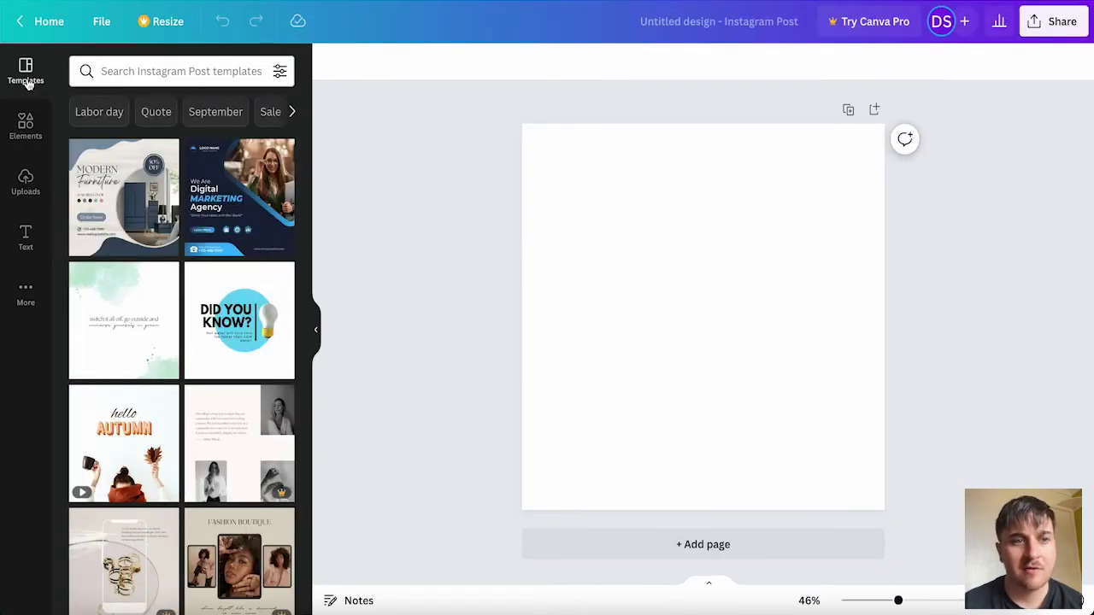
pyautogui.click(145, 71)
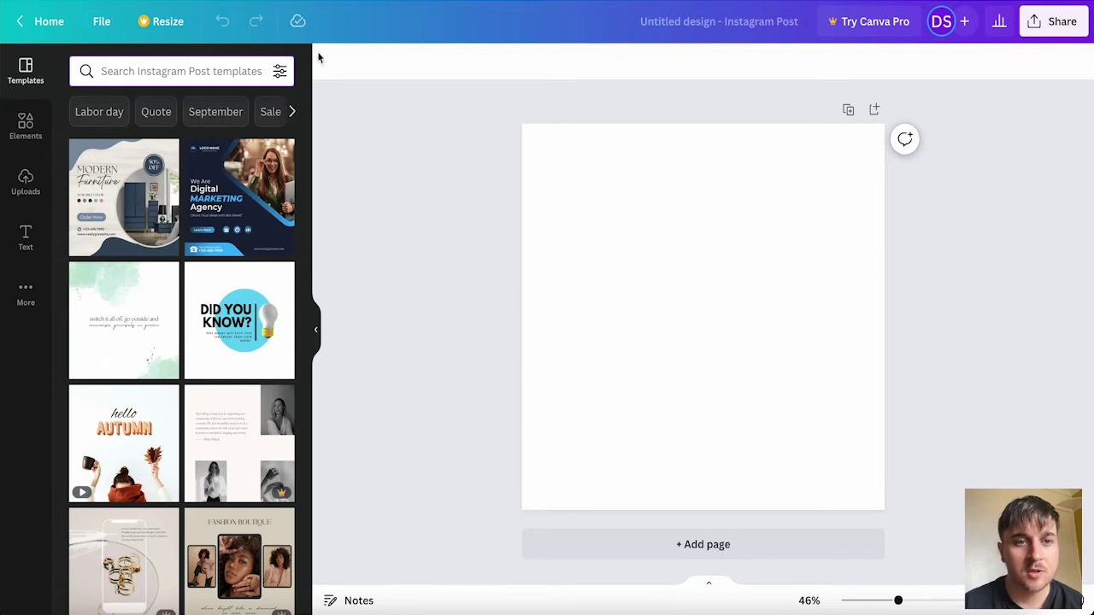
pyautogui.click(279, 73)
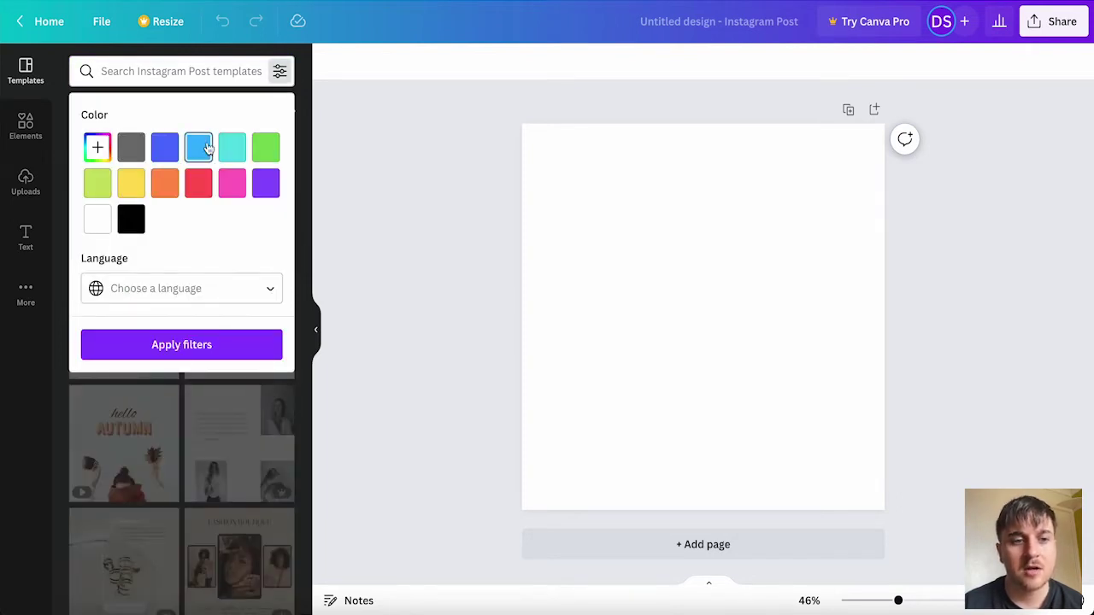
pyautogui.click(280, 71)
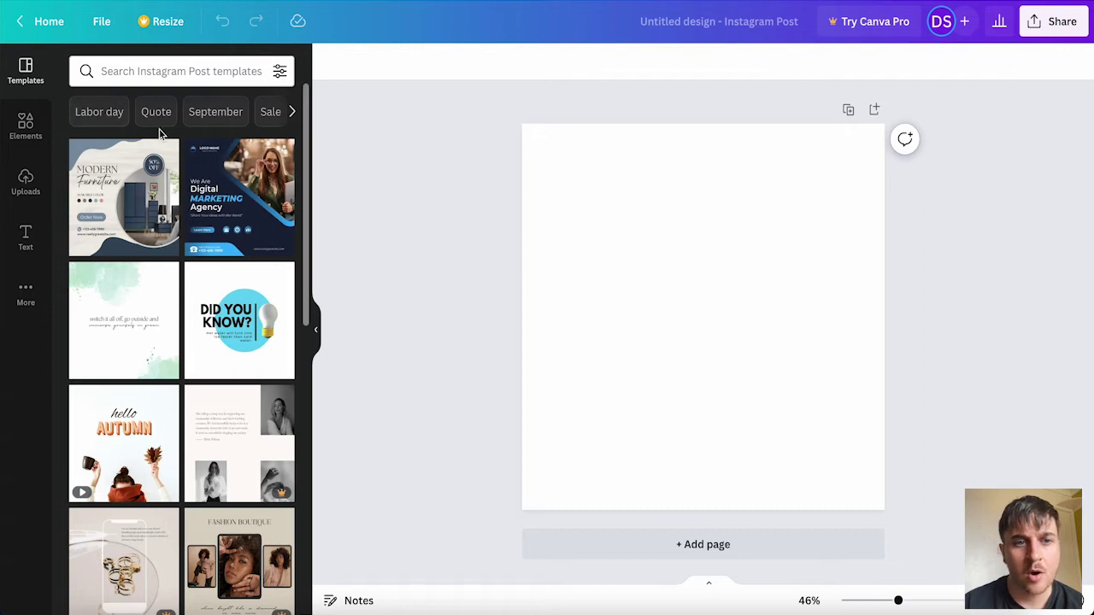
pyautogui.click(292, 113)
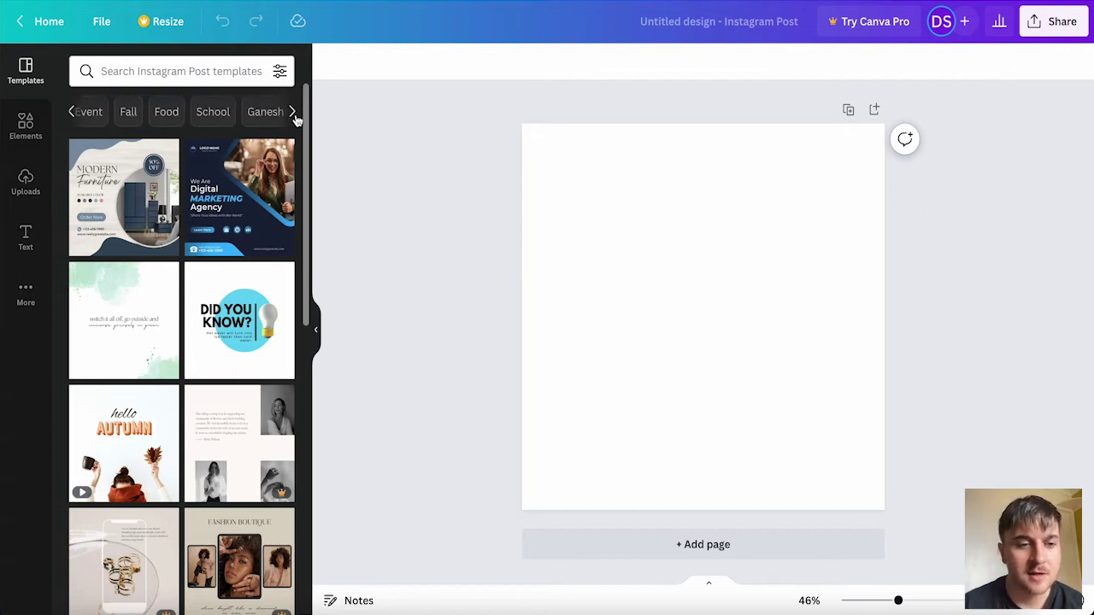
pyautogui.scroll(-5, 262, 342)
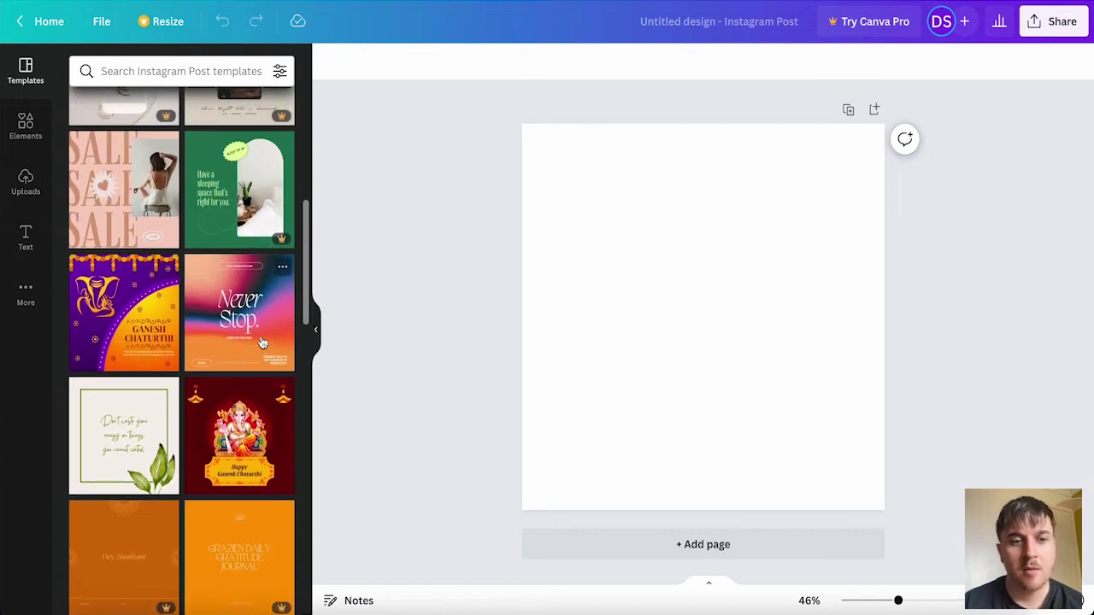
pyautogui.click(240, 282)
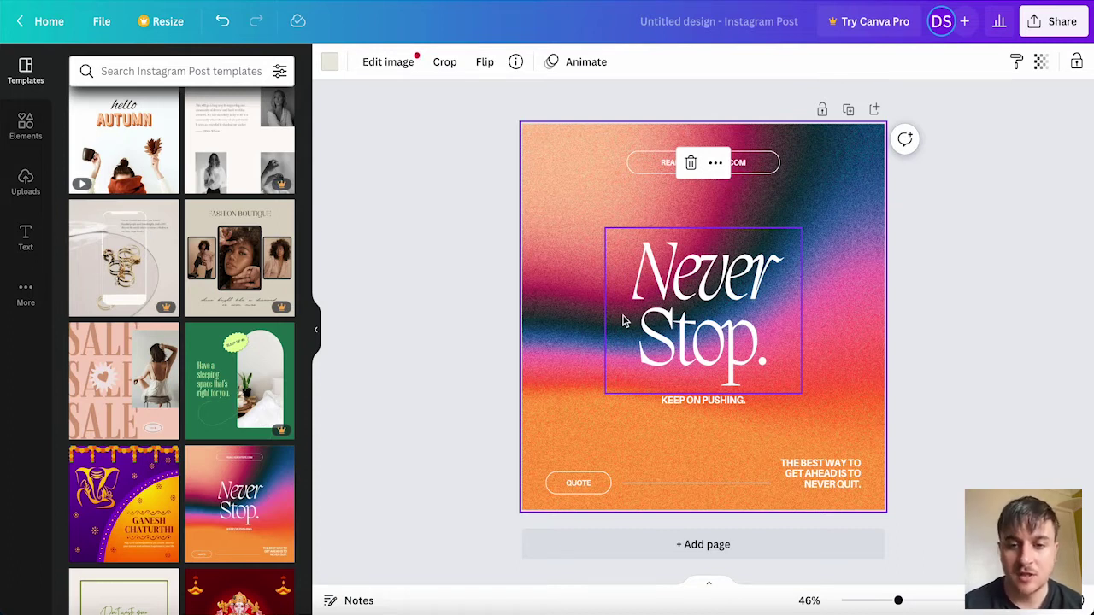
# Change the headline to 'Test Post' and the tagline to 'NEVER GIVE UP.'.
pyautogui.doubleClick(773, 355)
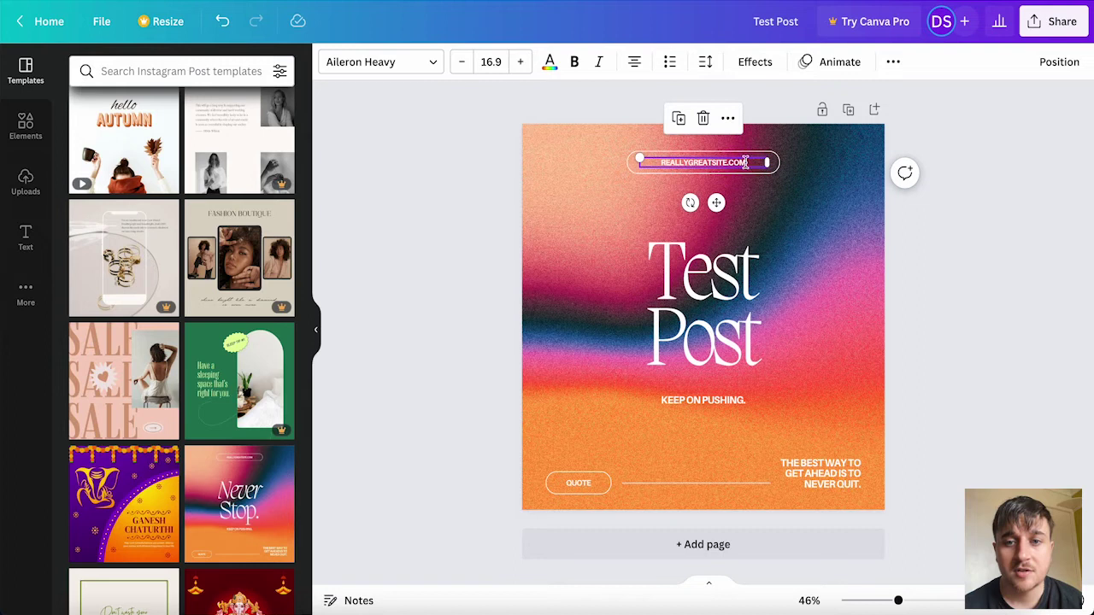
pyautogui.moveTo(745, 162); pyautogui.dragTo(746, 163)
pyautogui.click(754, 400)
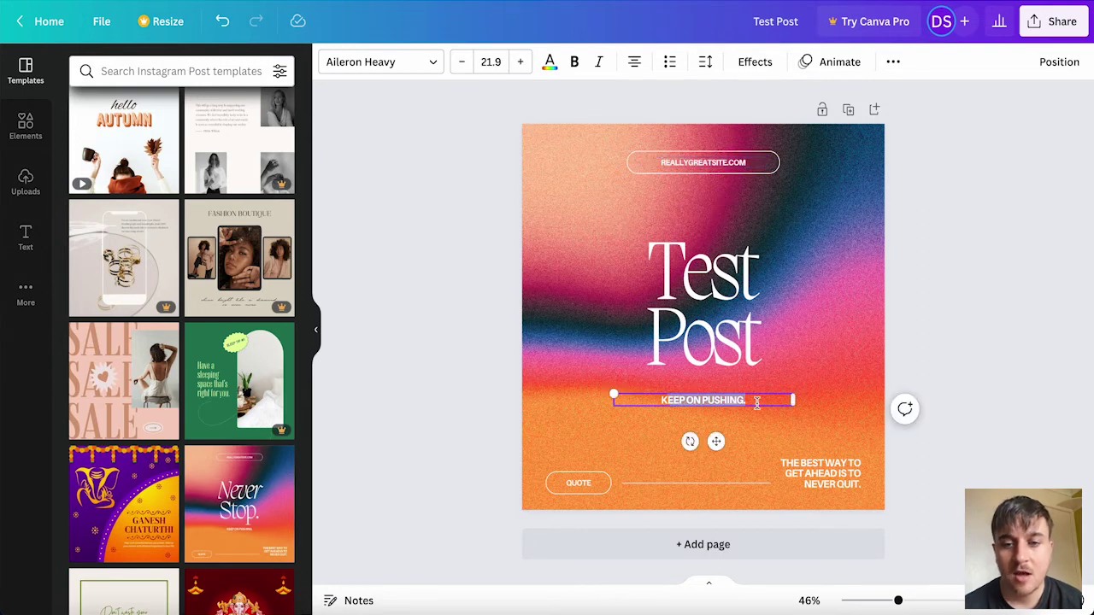
pyautogui.doubleClick(754, 400)
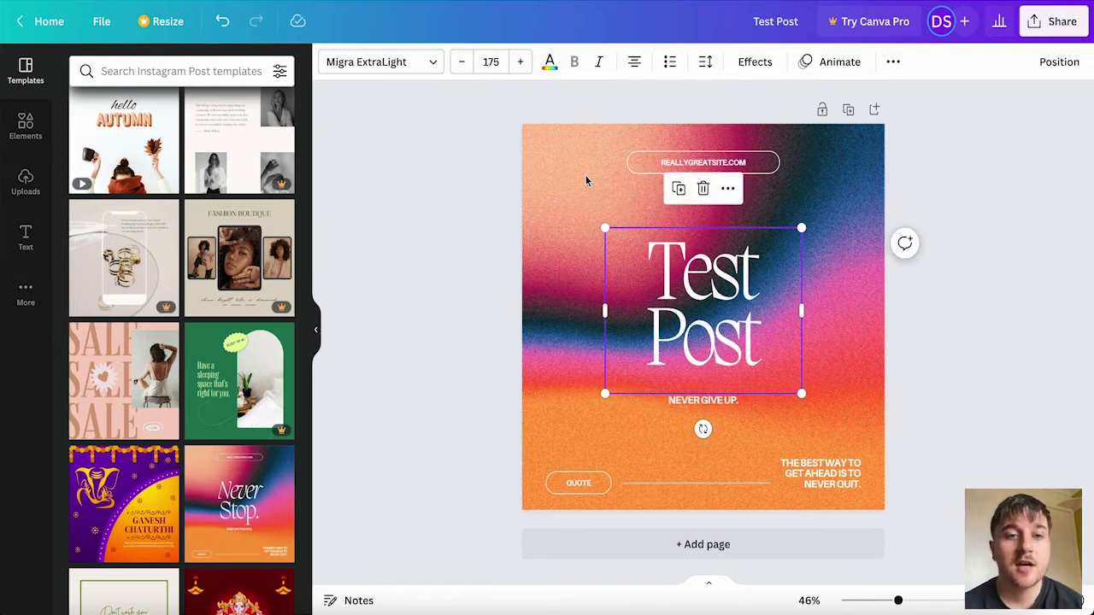
# Raise the headline font size from 175 to 176, keeping the font and colour unchanged.
pyautogui.click(435, 66)
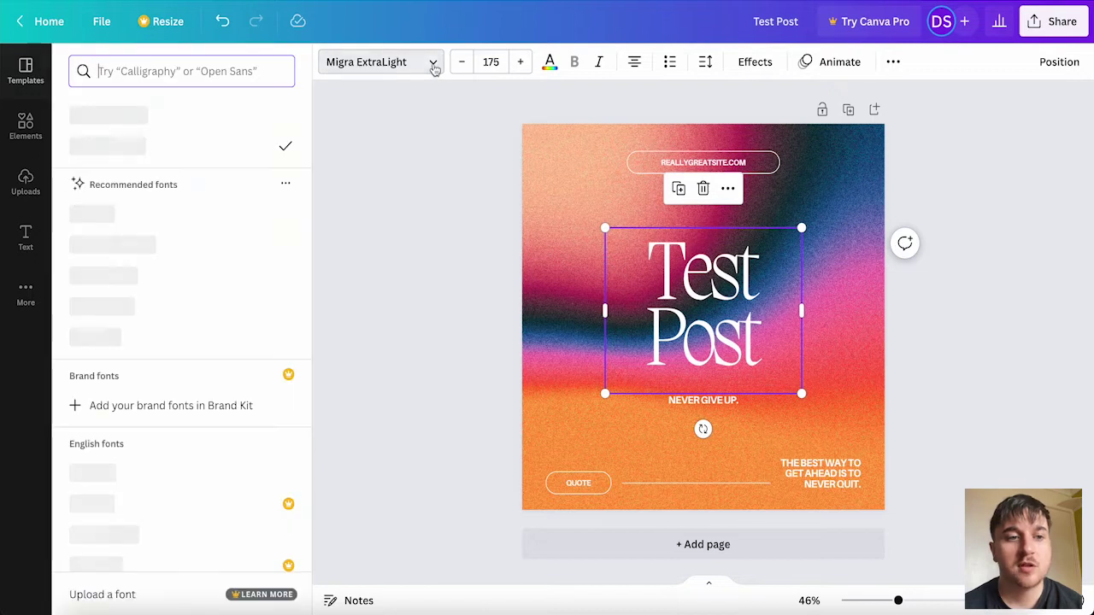
pyautogui.click(435, 66)
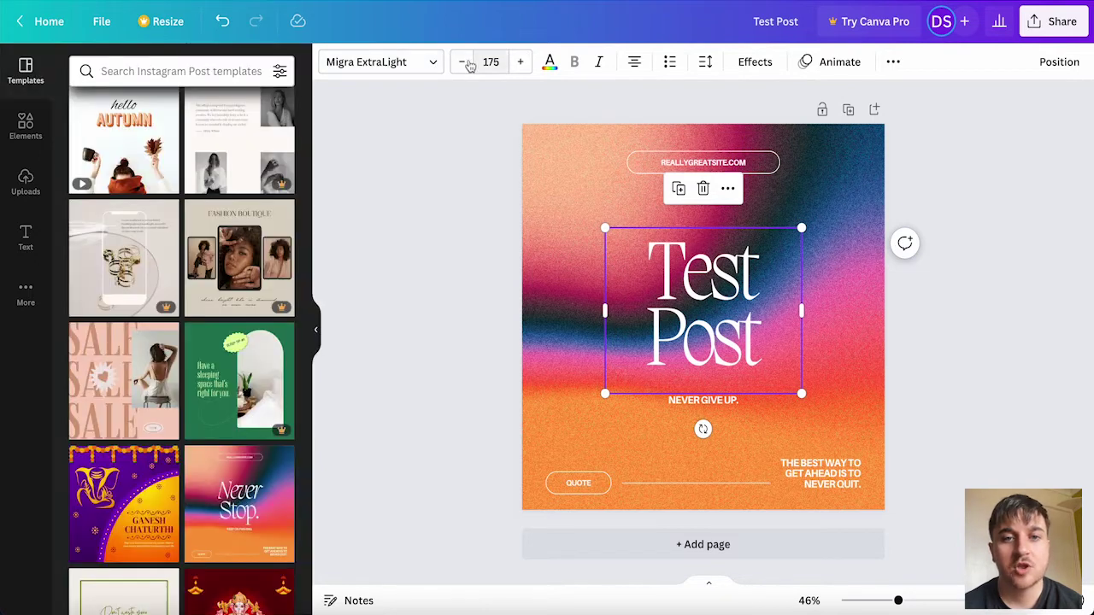
pyautogui.click(520, 66)
pyautogui.click(551, 66)
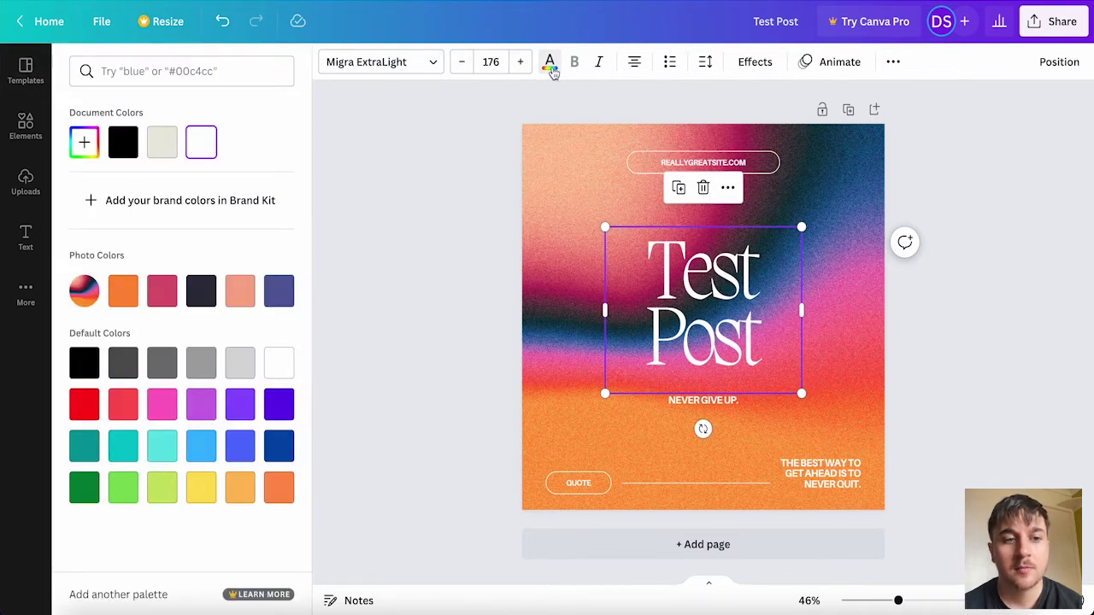
pyautogui.click(552, 69)
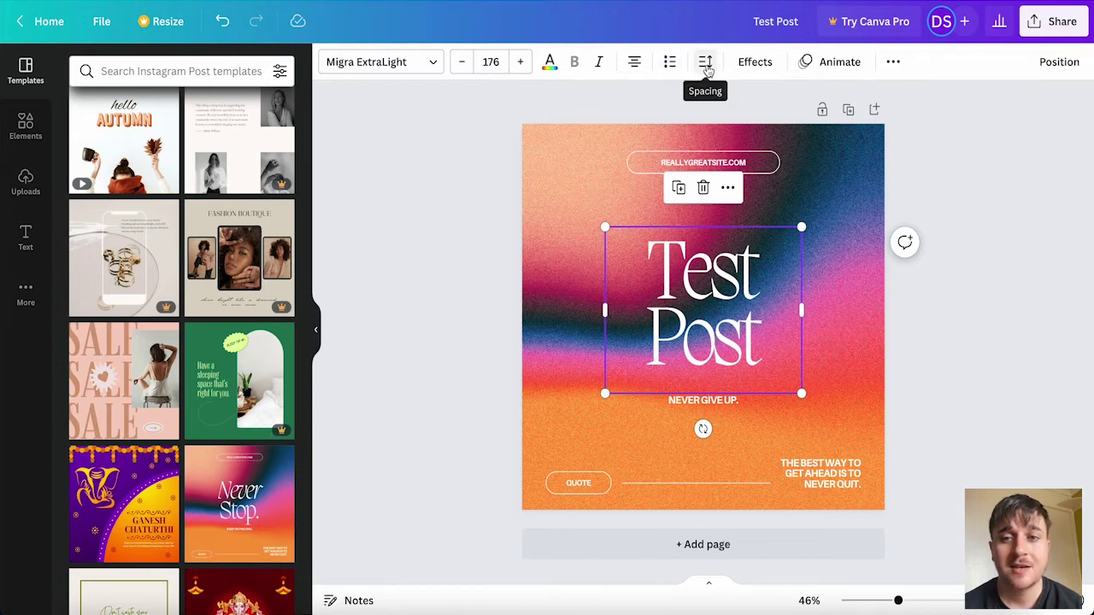
# Try neon and glitch effects, then give the 'Test Post' headline a Breathe animation.
pyautogui.click(760, 69)
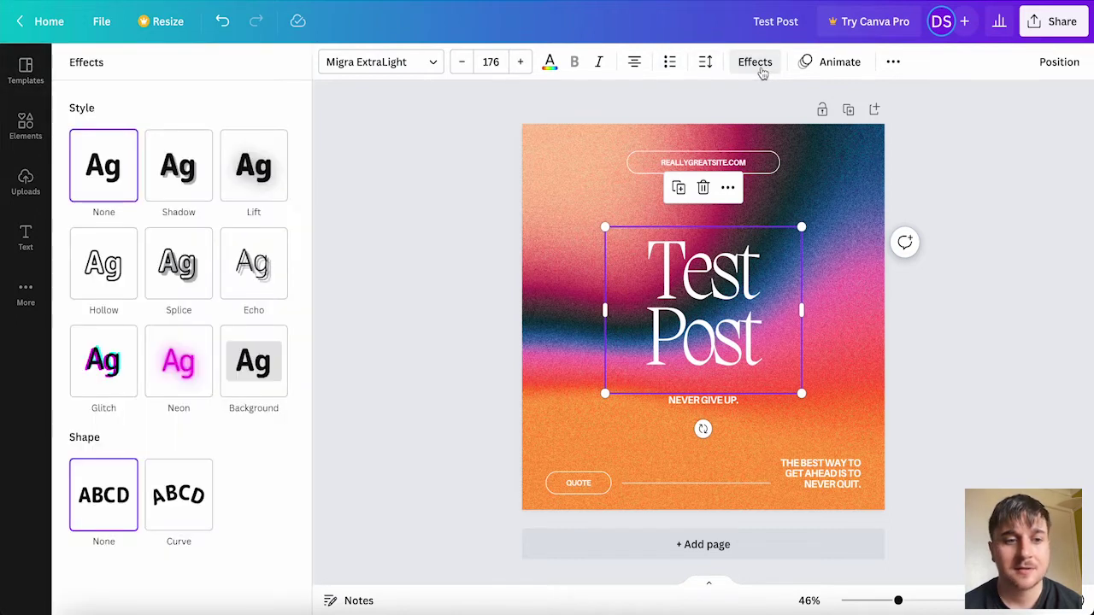
pyautogui.click(187, 350)
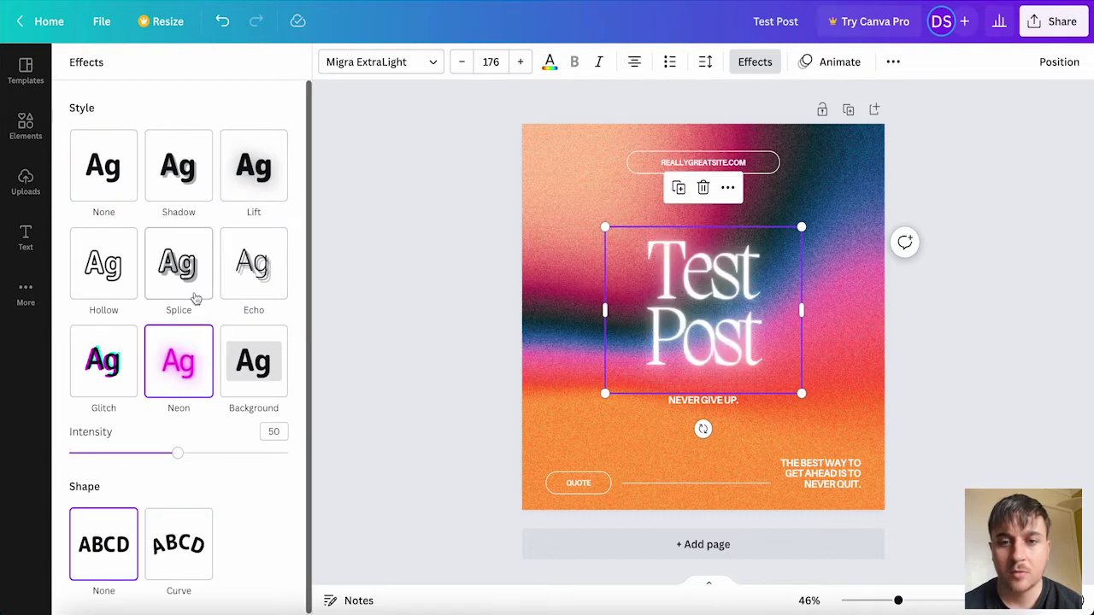
pyautogui.click(106, 367)
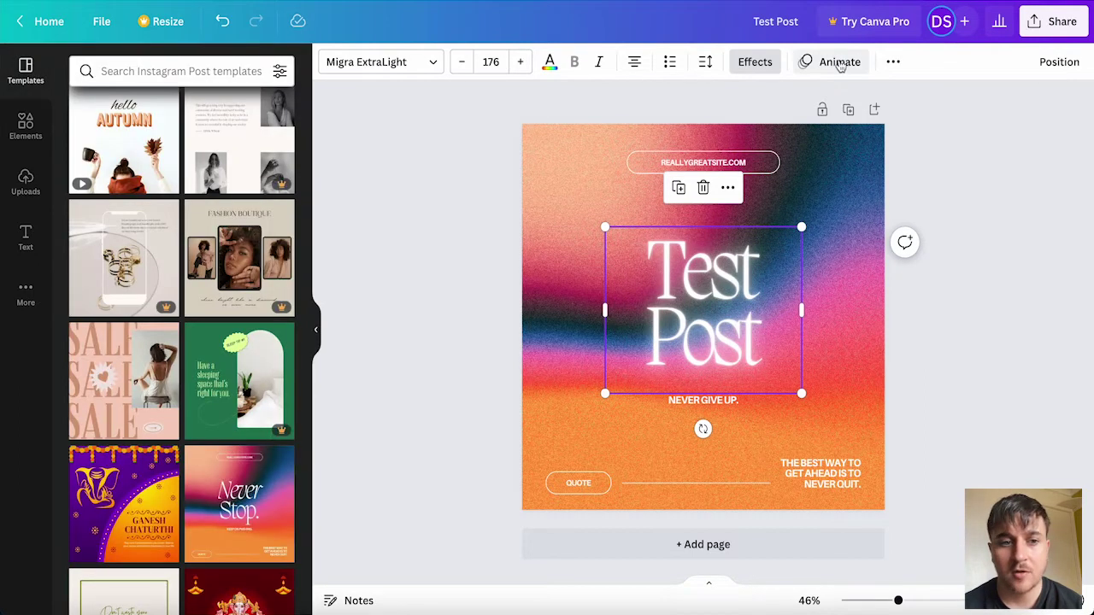
pyautogui.click(840, 65)
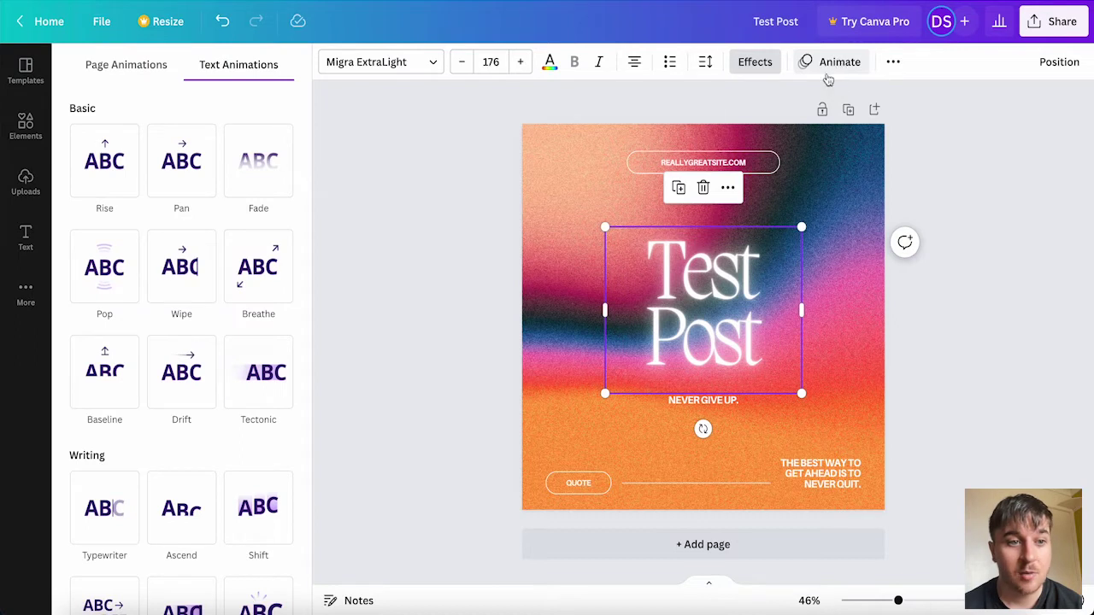
pyautogui.click(252, 374)
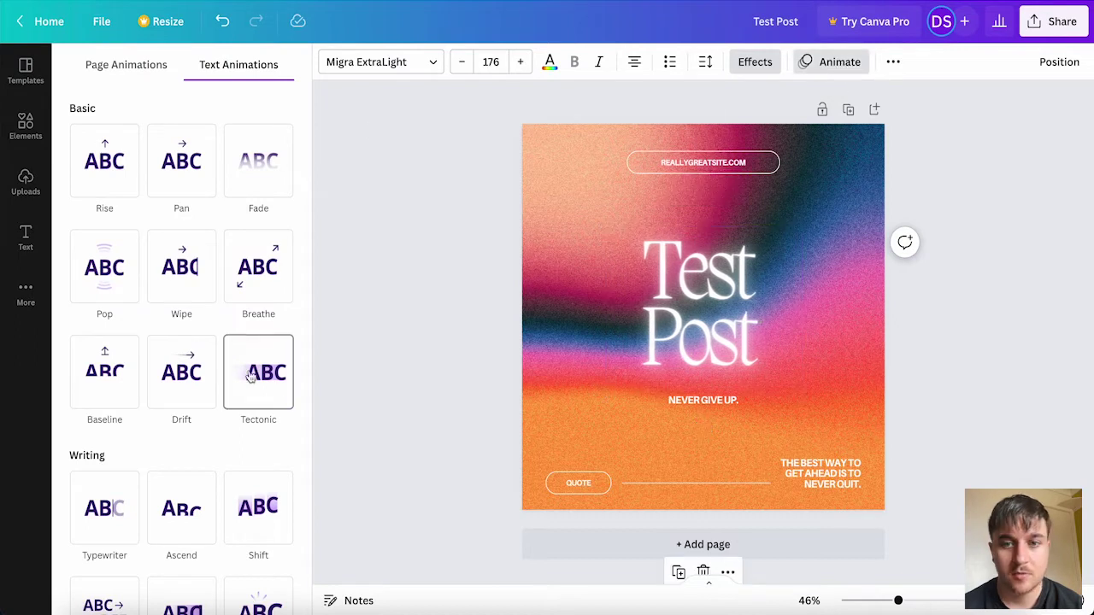
pyautogui.click(261, 278)
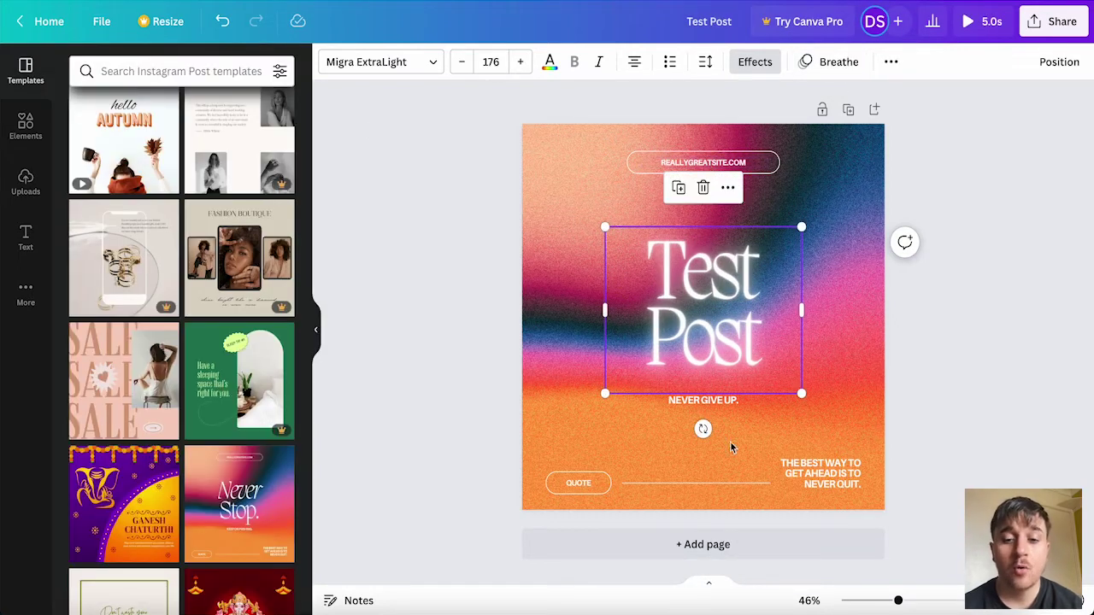
# Select the divider line and check its Transparency setting without changing it.
pyautogui.click(717, 484)
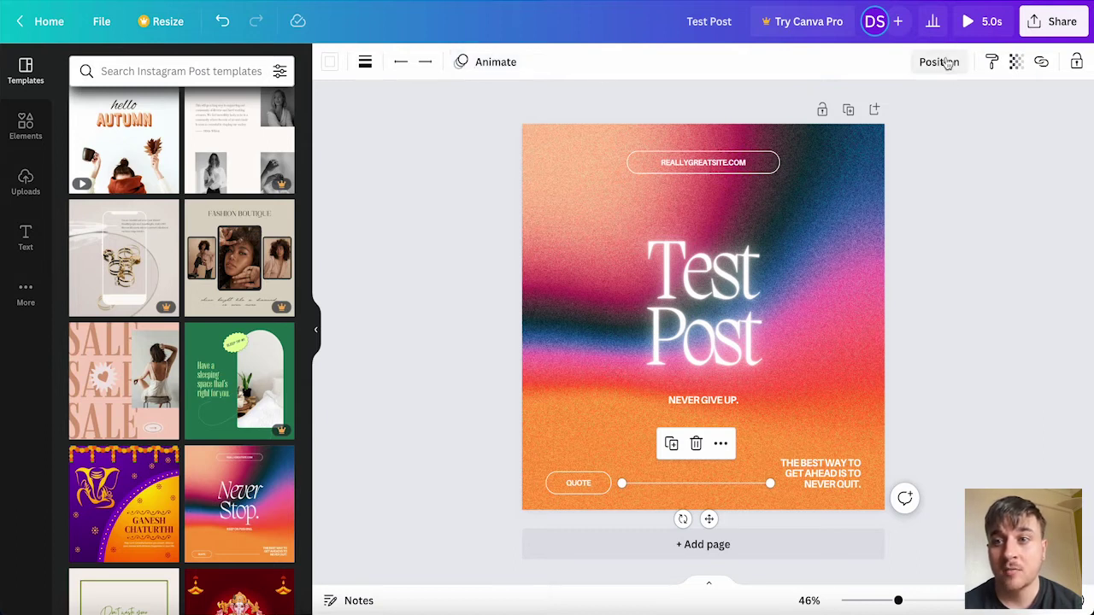
pyautogui.click(1015, 65)
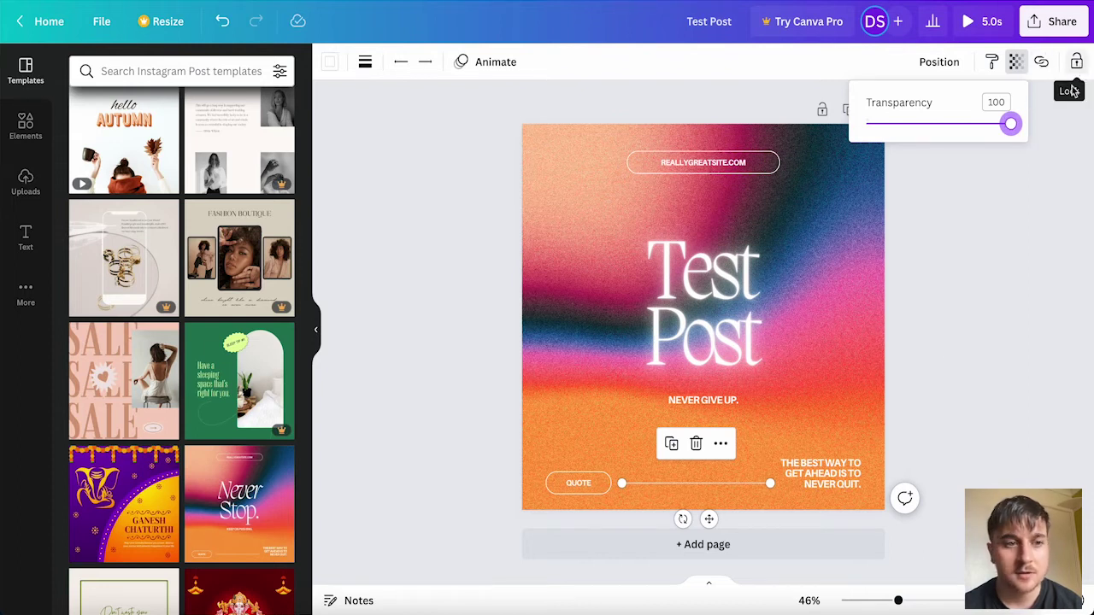
pyautogui.click(1015, 61)
pyautogui.click(26, 126)
pyautogui.click(27, 75)
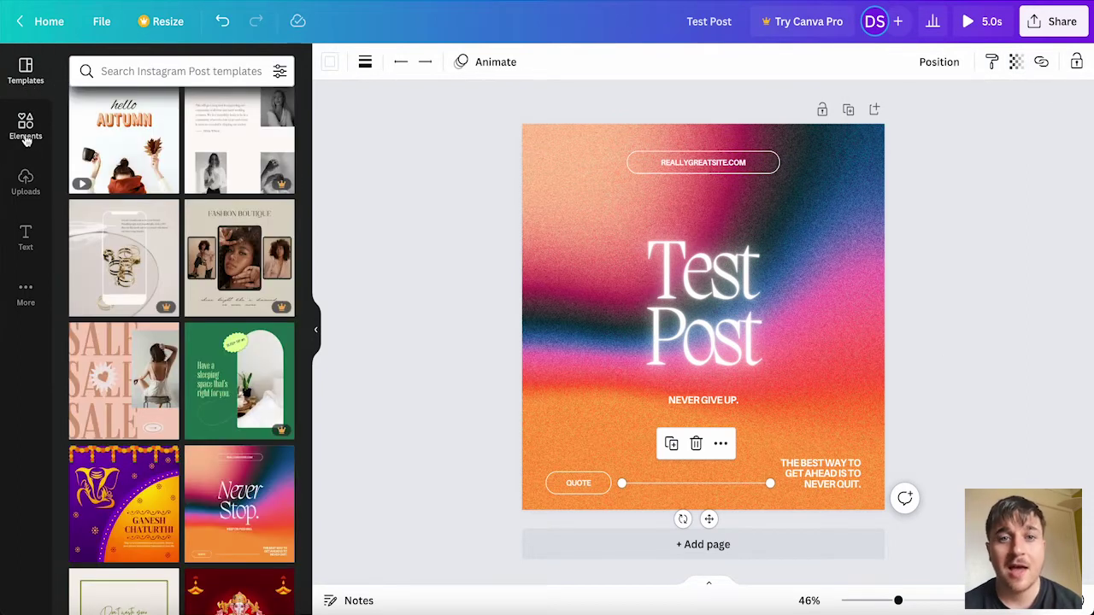
# Add an arrow line below the website label and a torn-paper graphic across the top.
pyautogui.click(26, 125)
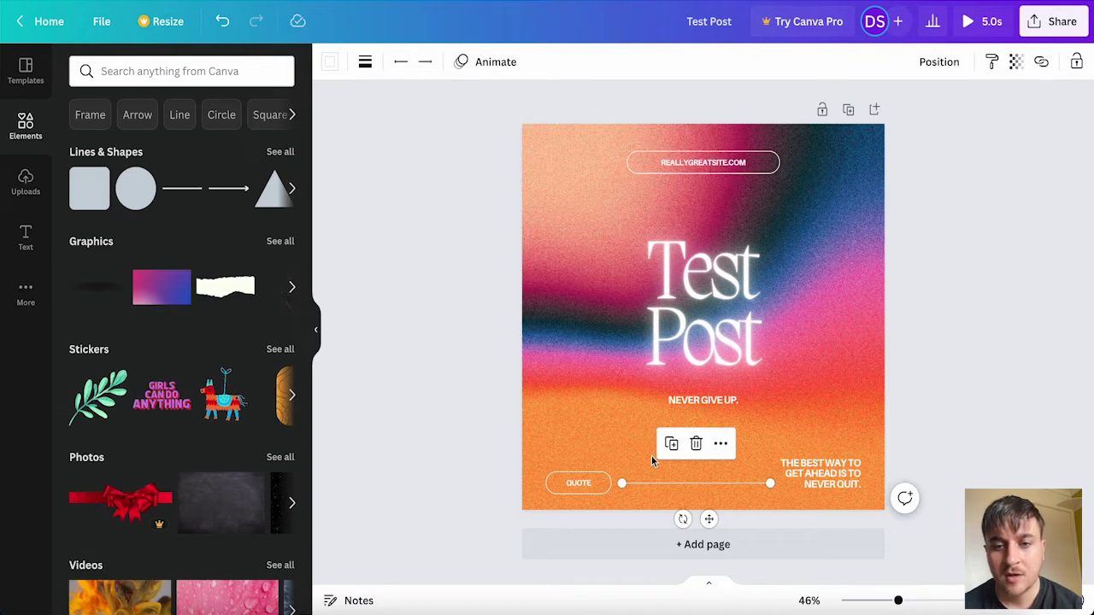
pyautogui.click(231, 189)
pyautogui.moveTo(743, 317); pyautogui.dragTo(744, 193)
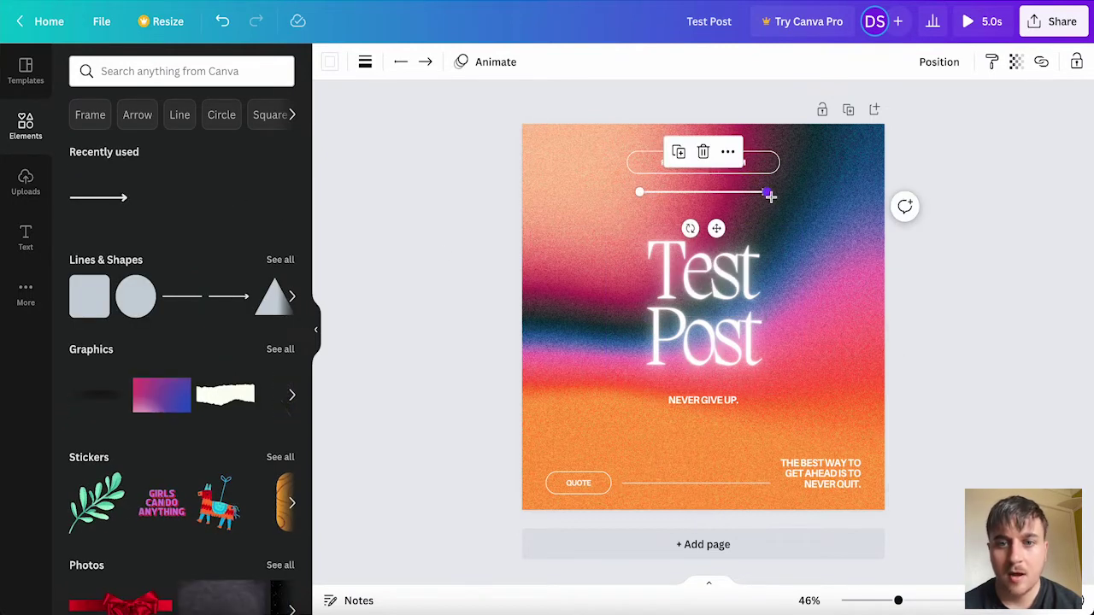
pyautogui.scroll(-1, 188, 273)
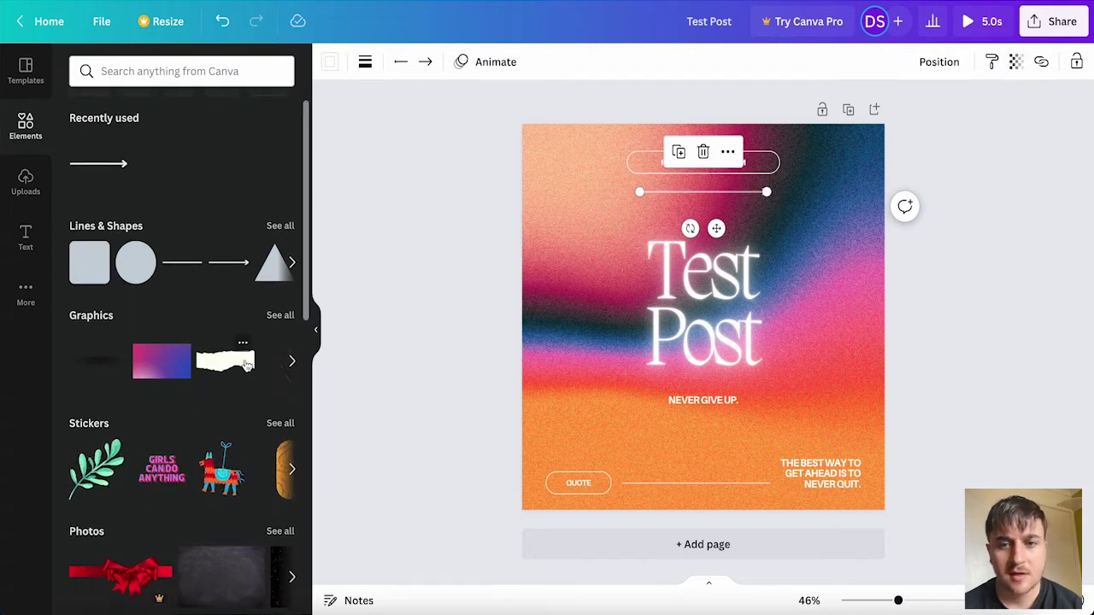
pyautogui.click(246, 364)
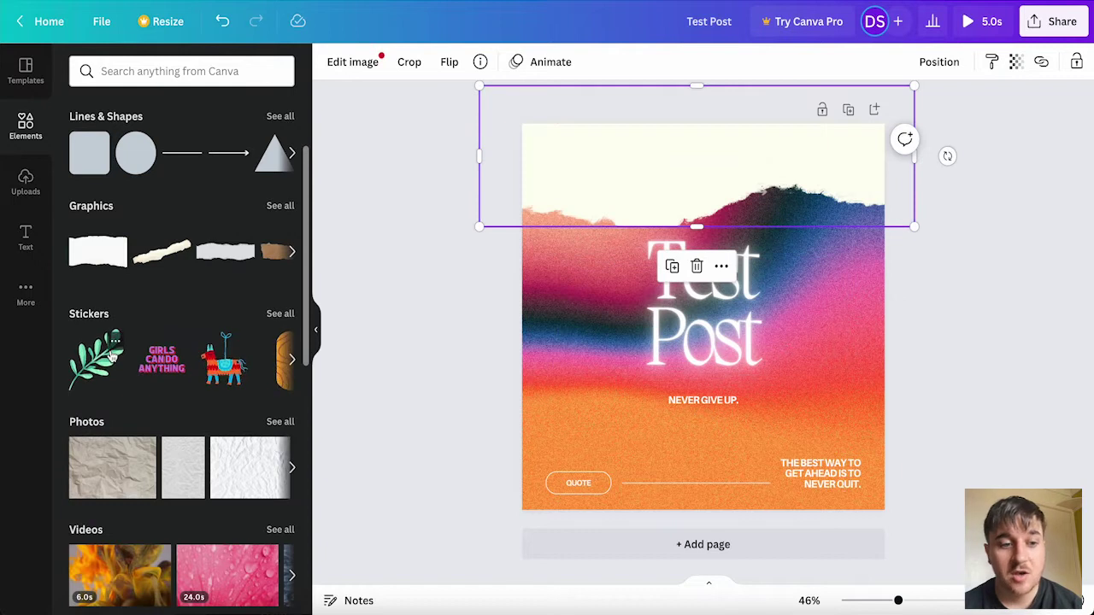
# Add the glittery purple sphere from Vibrant 3D Blocky Shapes to the bottom-right corner.
pyautogui.scroll(-2, 114, 355)
pyautogui.scroll(-6, 114, 355)
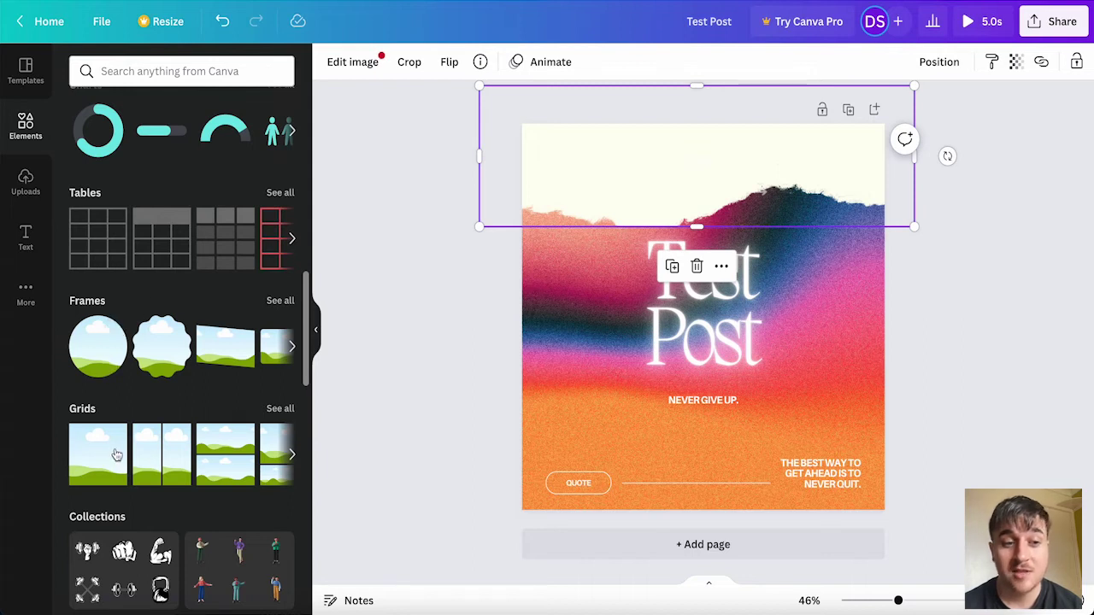
pyautogui.scroll(-8, 129, 372)
pyautogui.scroll(-2, 139, 372)
pyautogui.scroll(4, 142, 373)
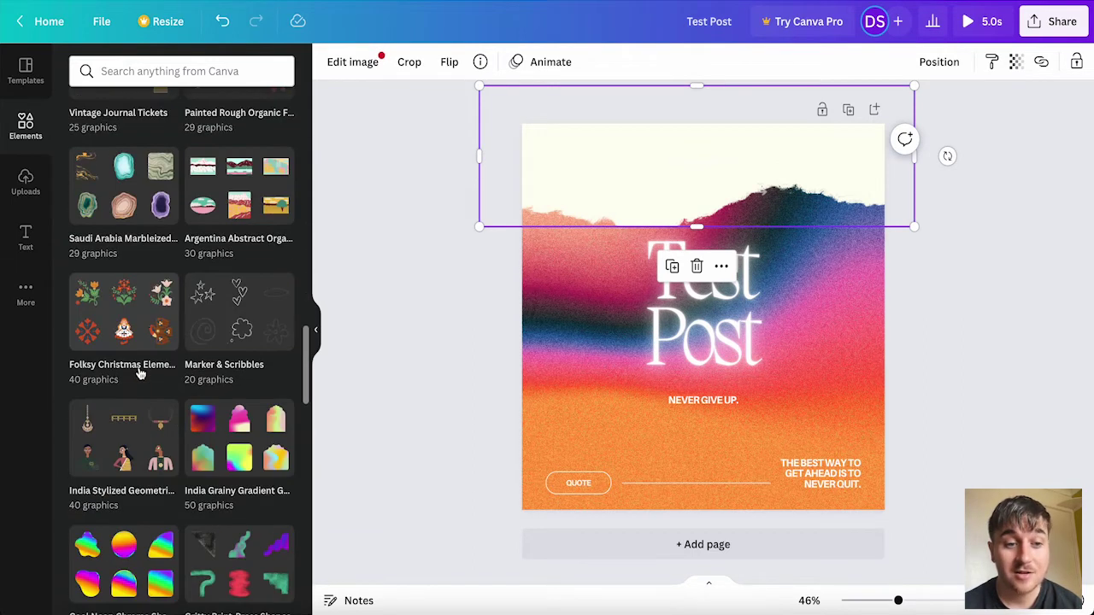
pyautogui.scroll(-3, 179, 374)
pyautogui.click(219, 383)
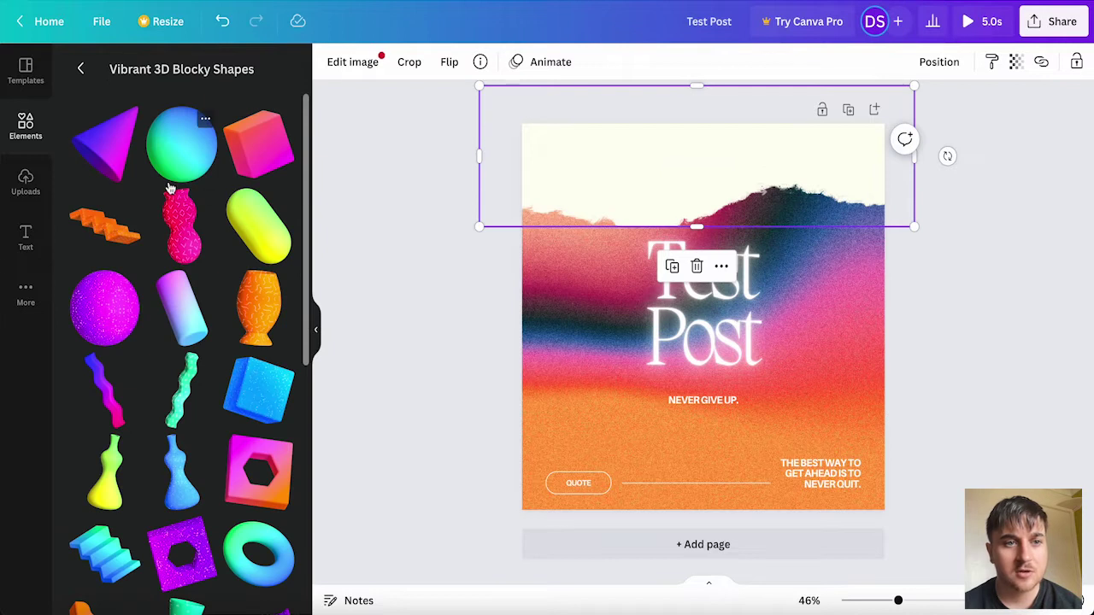
pyautogui.scroll(-4, 217, 432)
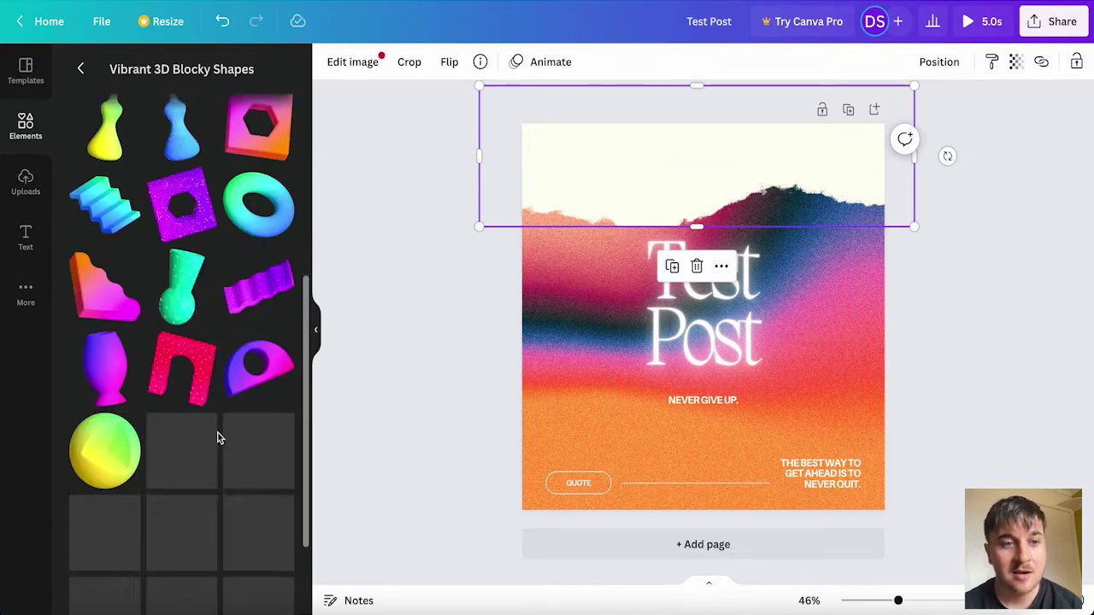
pyautogui.scroll(4, 217, 436)
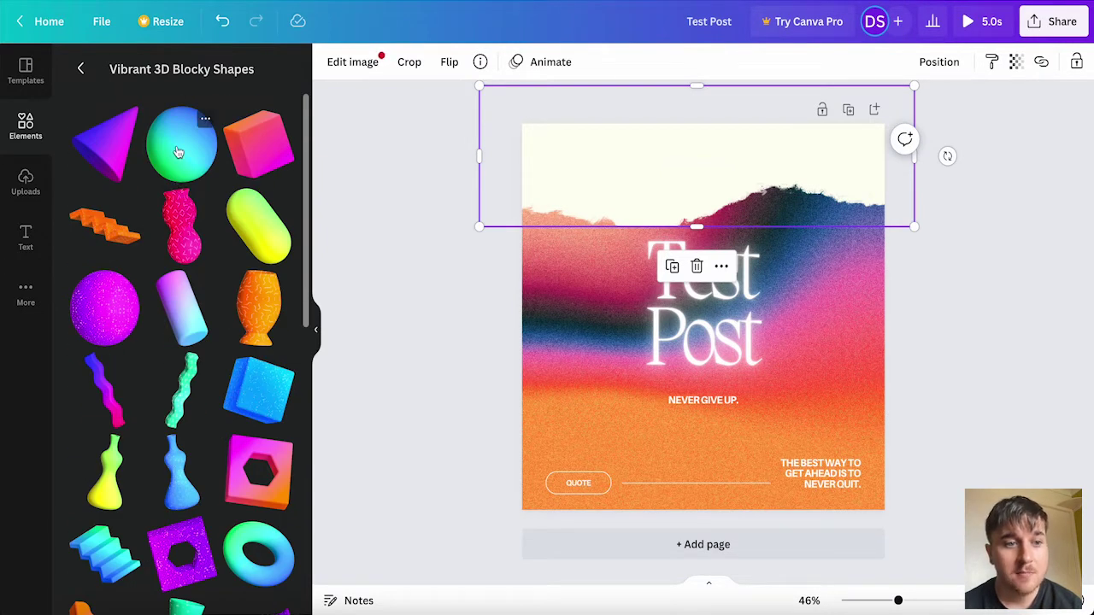
pyautogui.press('Escape')
pyautogui.click(80, 68)
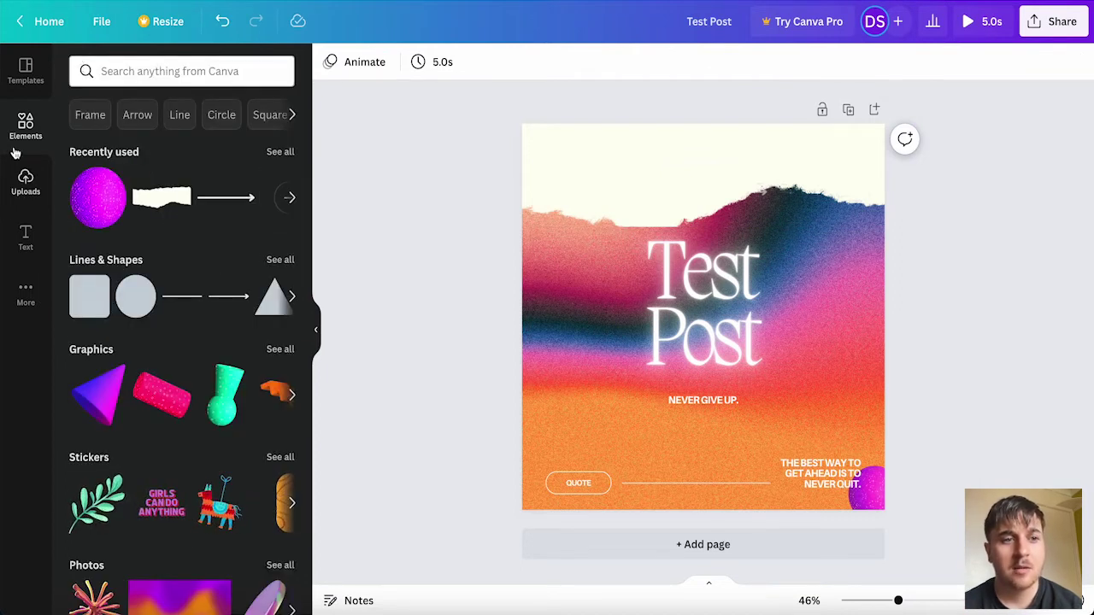
# Drag the uploaded garden fountain photo onto the post to replace the gradient background.
pyautogui.click(24, 181)
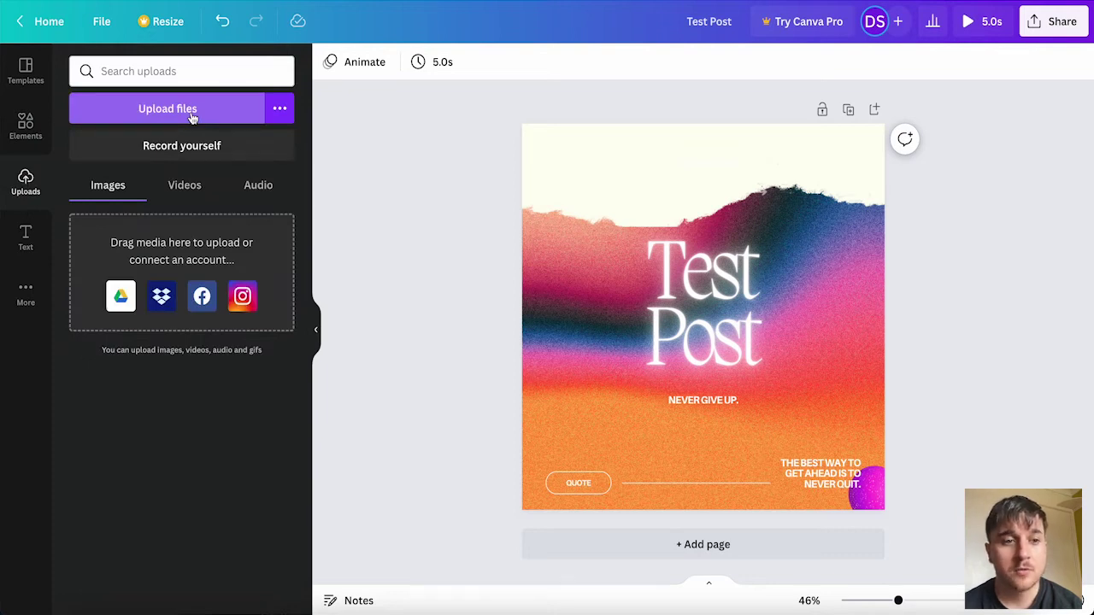
pyautogui.click(191, 189)
pyautogui.click(263, 185)
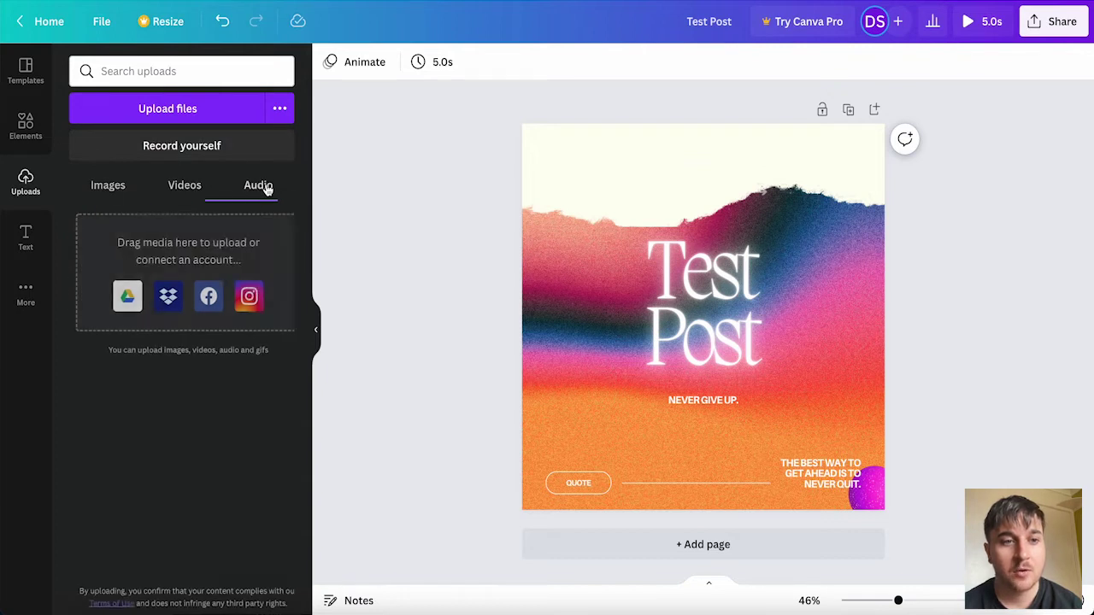
pyautogui.click(106, 185)
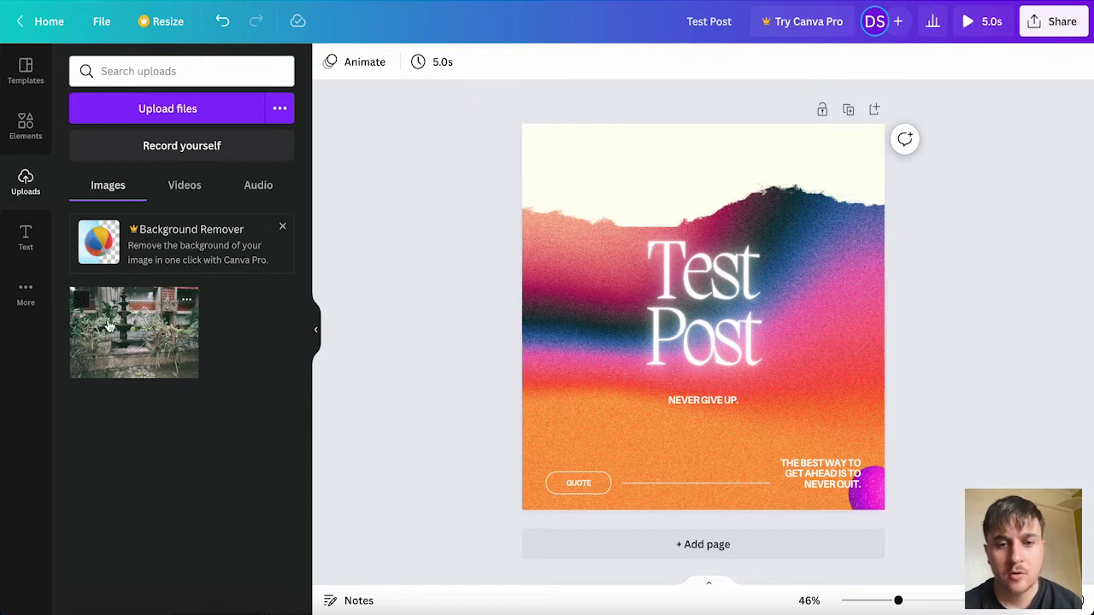
pyautogui.moveTo(109, 327); pyautogui.dragTo(540, 335)
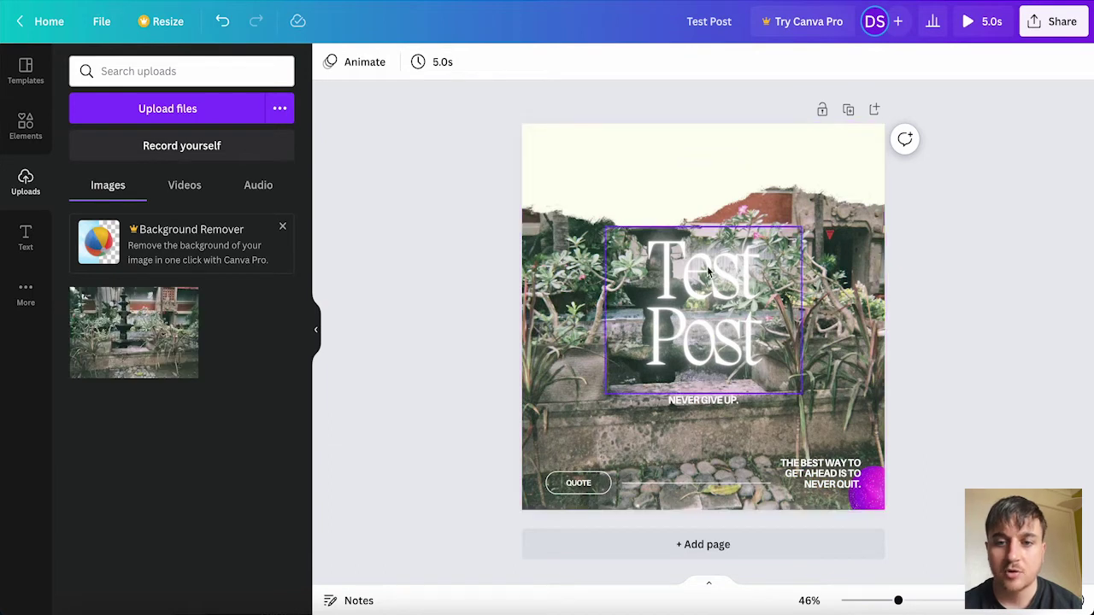
pyautogui.click(193, 189)
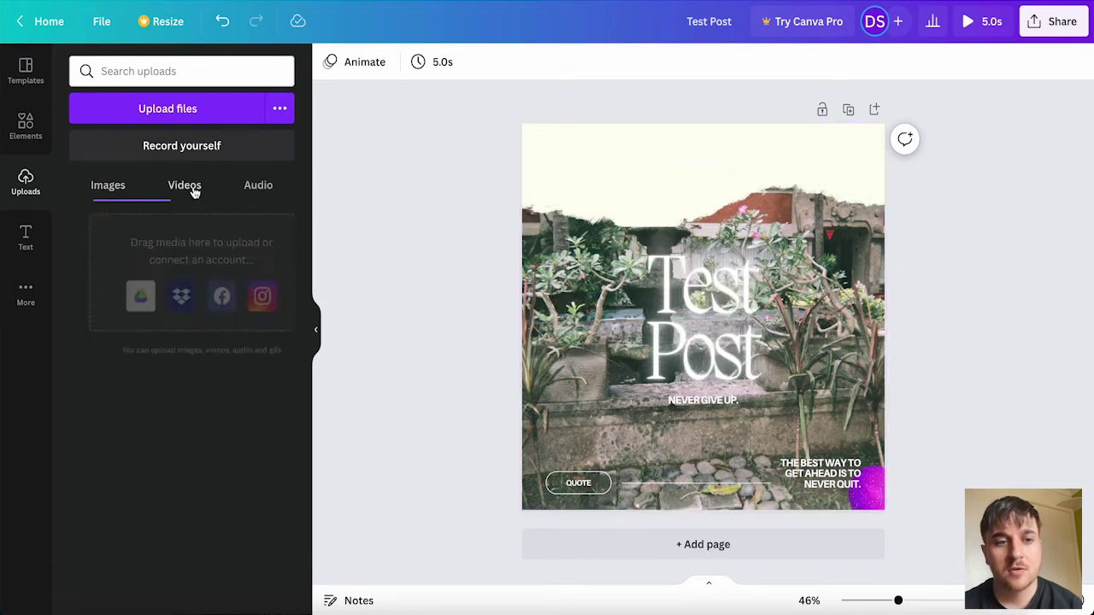
pyautogui.click(265, 187)
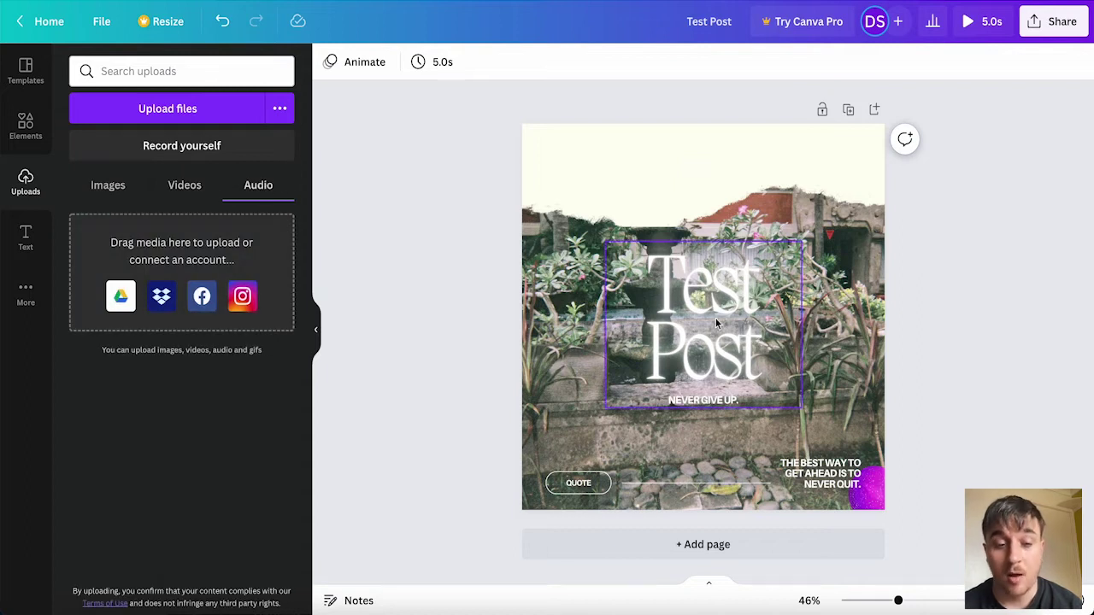
# Add the glitchy 'GAME ON' text preset across the middle of the post and select the word ON.
pyautogui.click(26, 181)
pyautogui.click(25, 240)
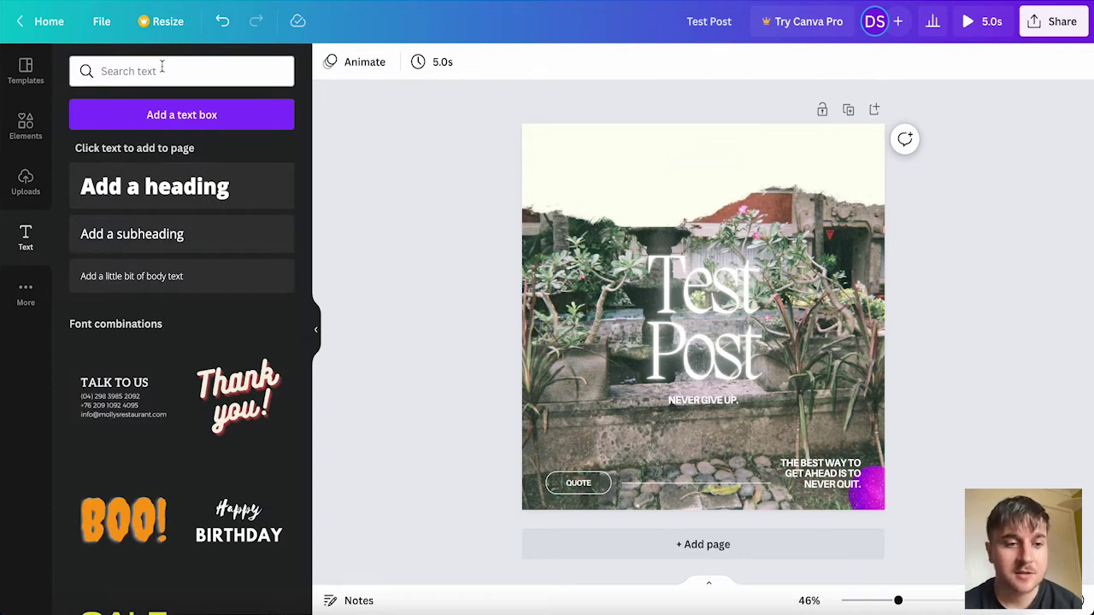
pyautogui.scroll(-5, 195, 280)
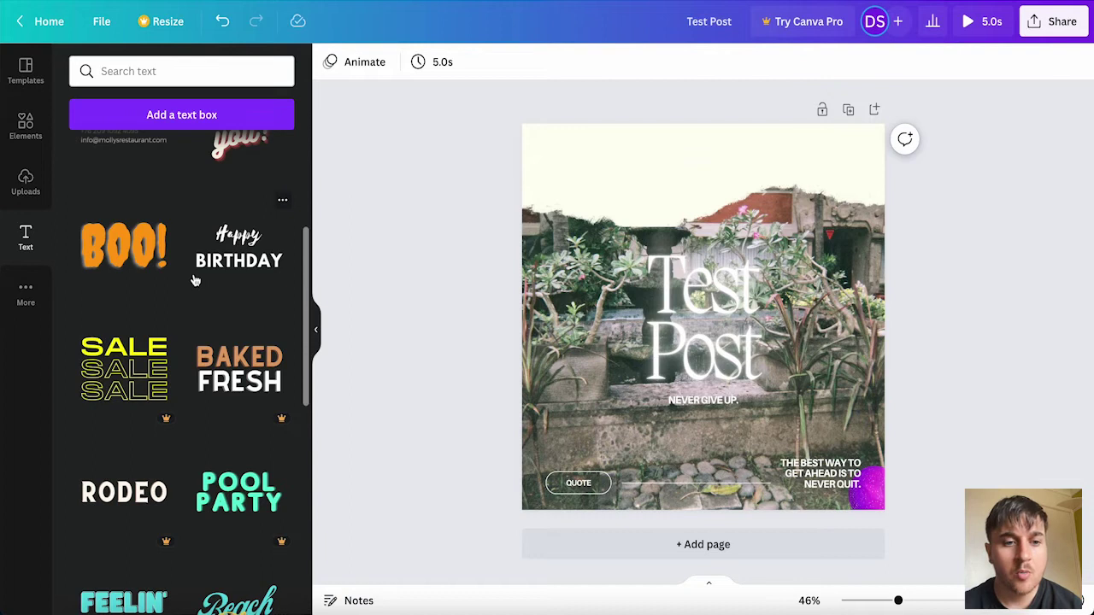
pyautogui.scroll(4, 195, 280)
pyautogui.scroll(-10, 195, 280)
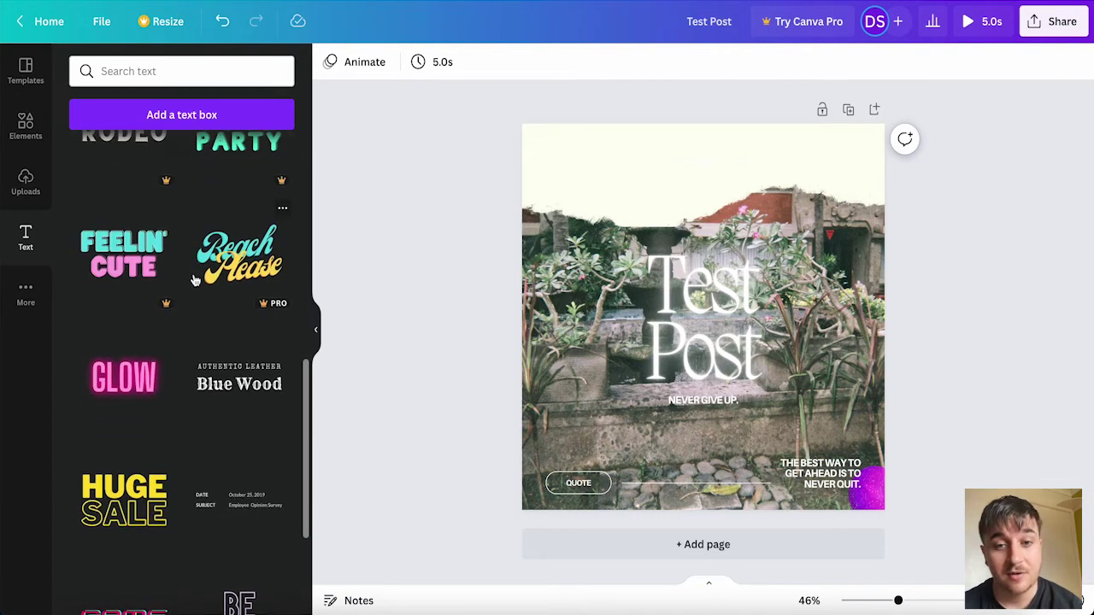
pyautogui.scroll(-12, 195, 280)
pyautogui.scroll(3, 179, 269)
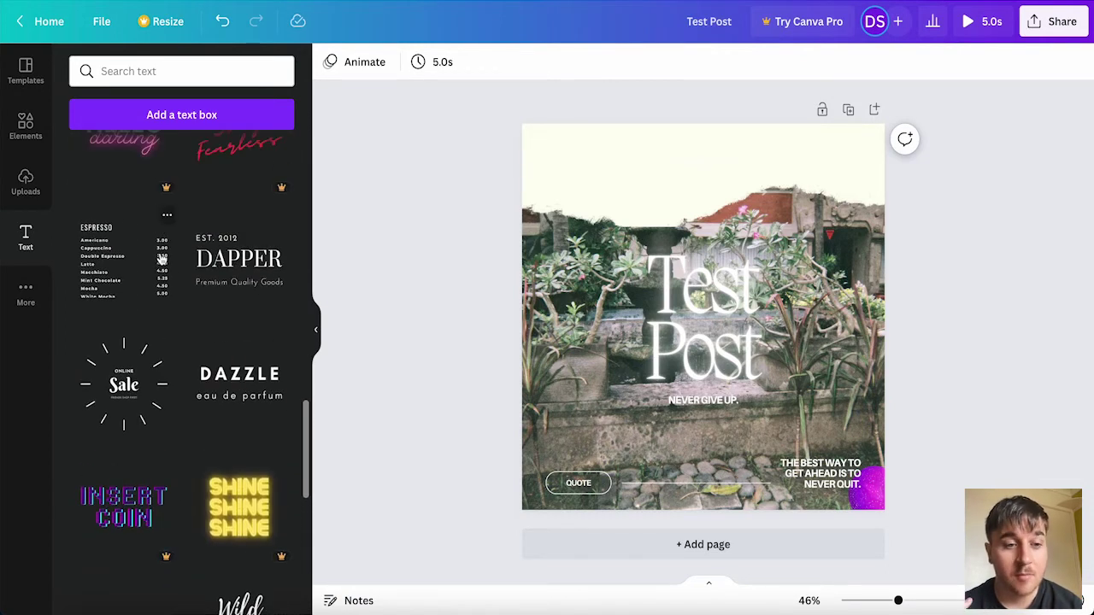
pyautogui.scroll(-3, 188, 260)
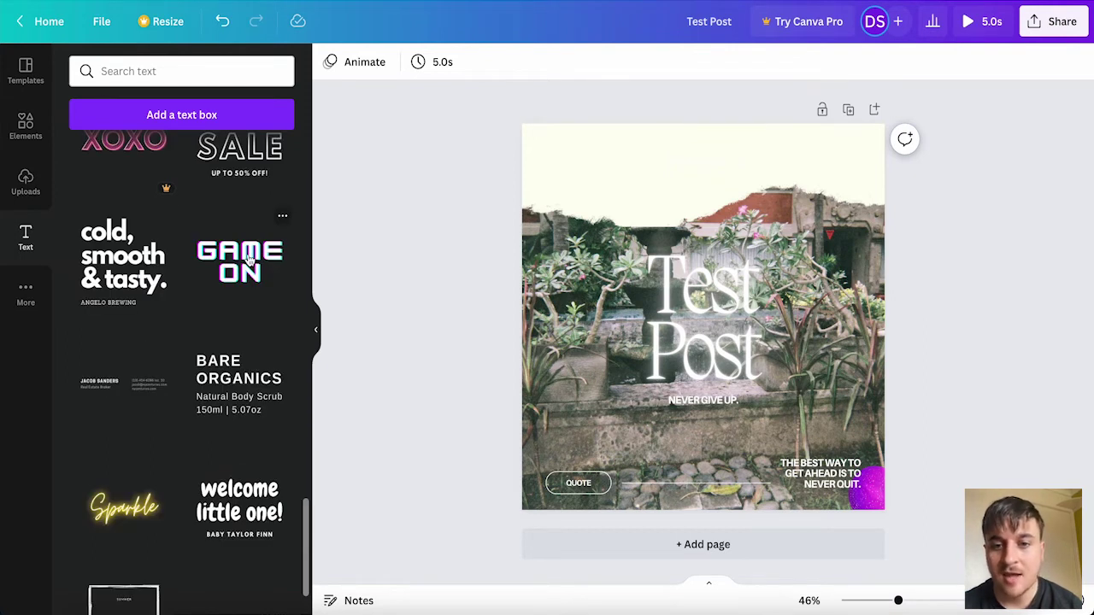
pyautogui.click(248, 260)
pyautogui.doubleClick(769, 345)
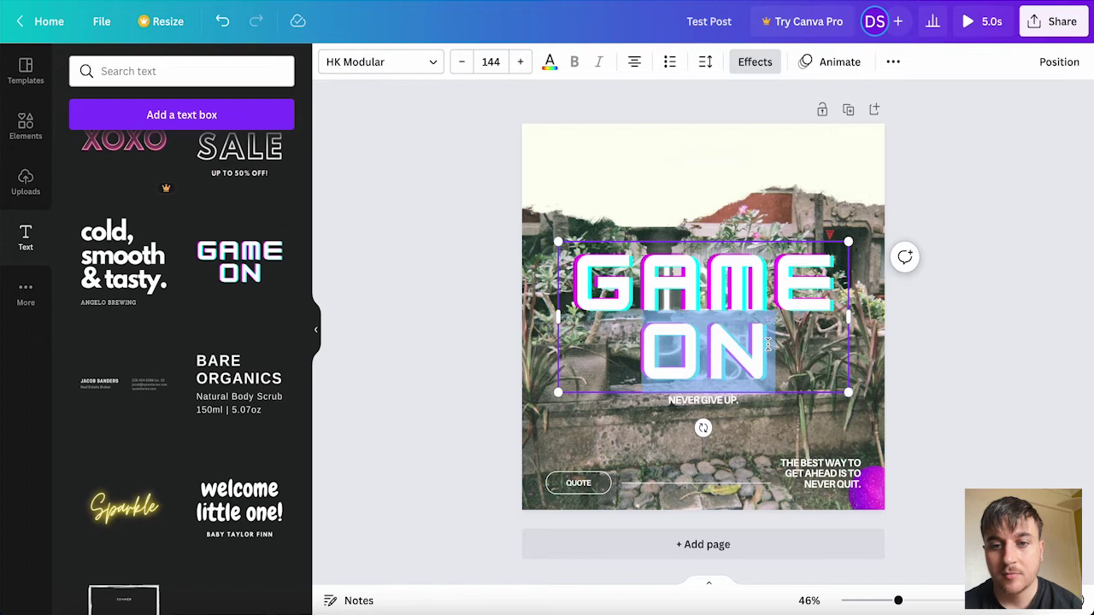
pyautogui.click(769, 345)
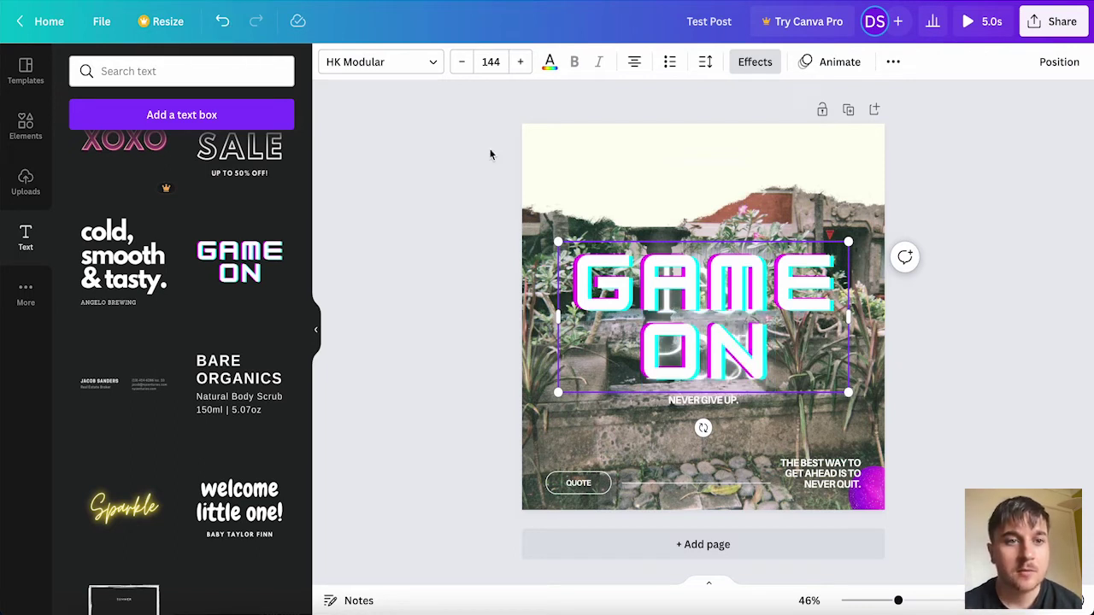
# Undo the GAME ON text and show the File menu.
pyautogui.click(223, 26)
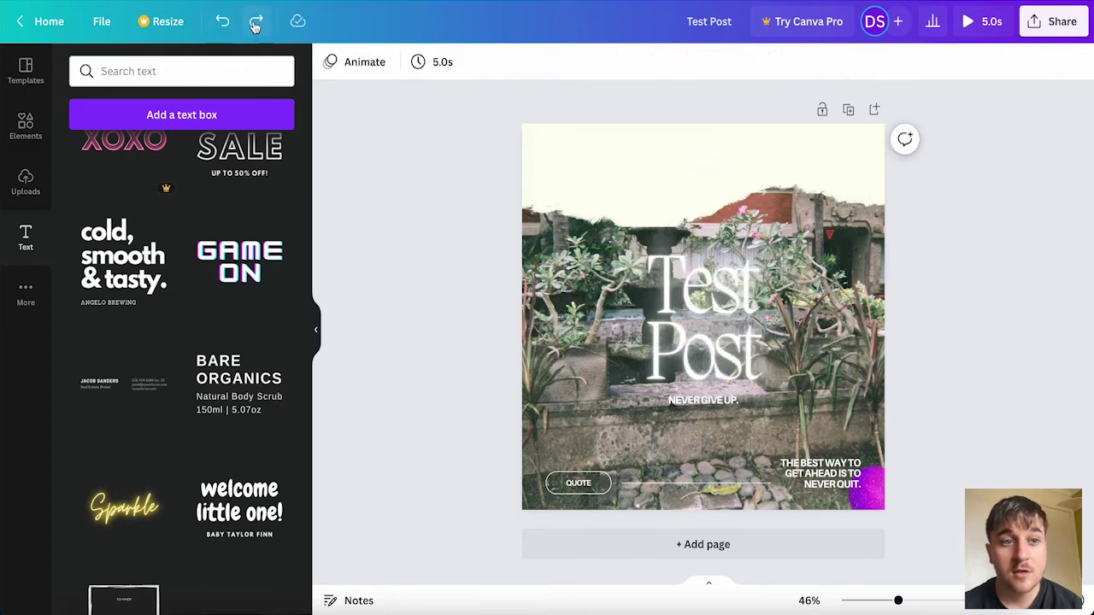
pyautogui.click(103, 23)
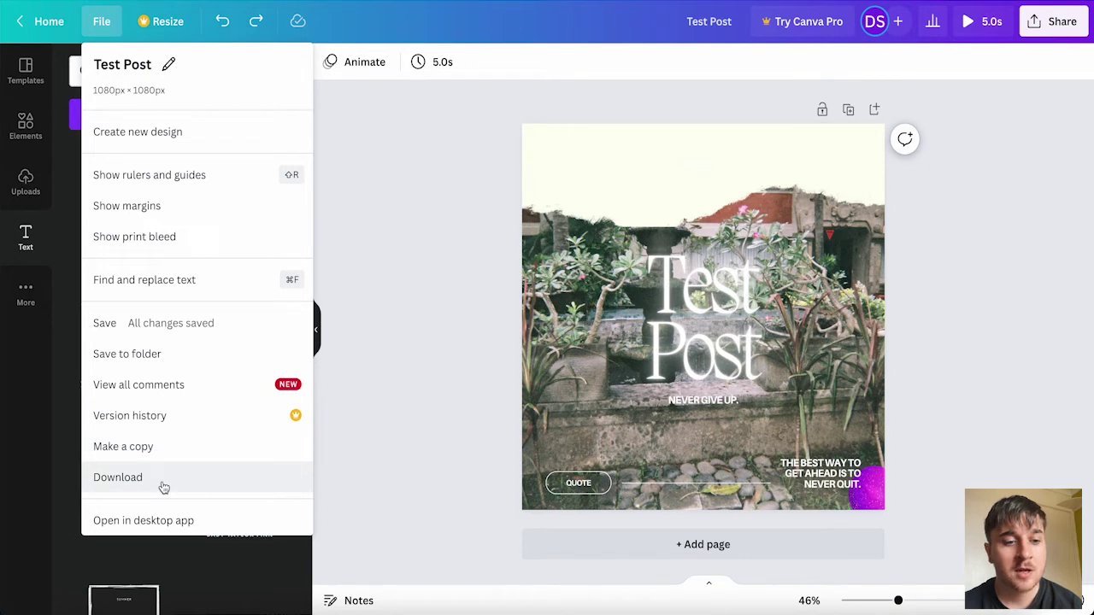
# Close the File menu and shorten the page duration from 5.0s to 4.0s.
pyautogui.click(379, 195)
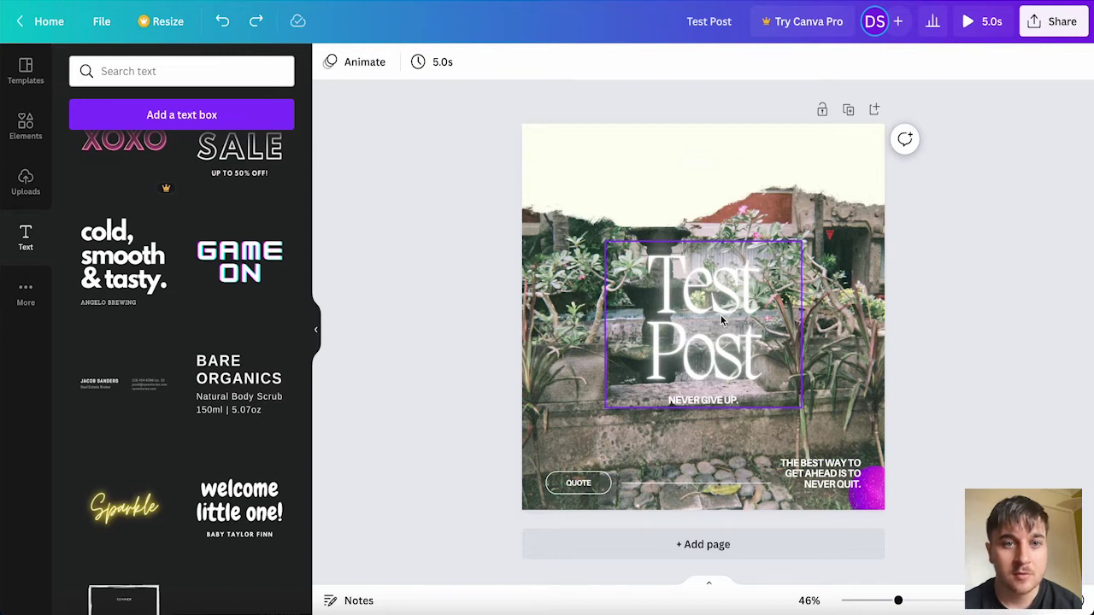
pyautogui.click(443, 71)
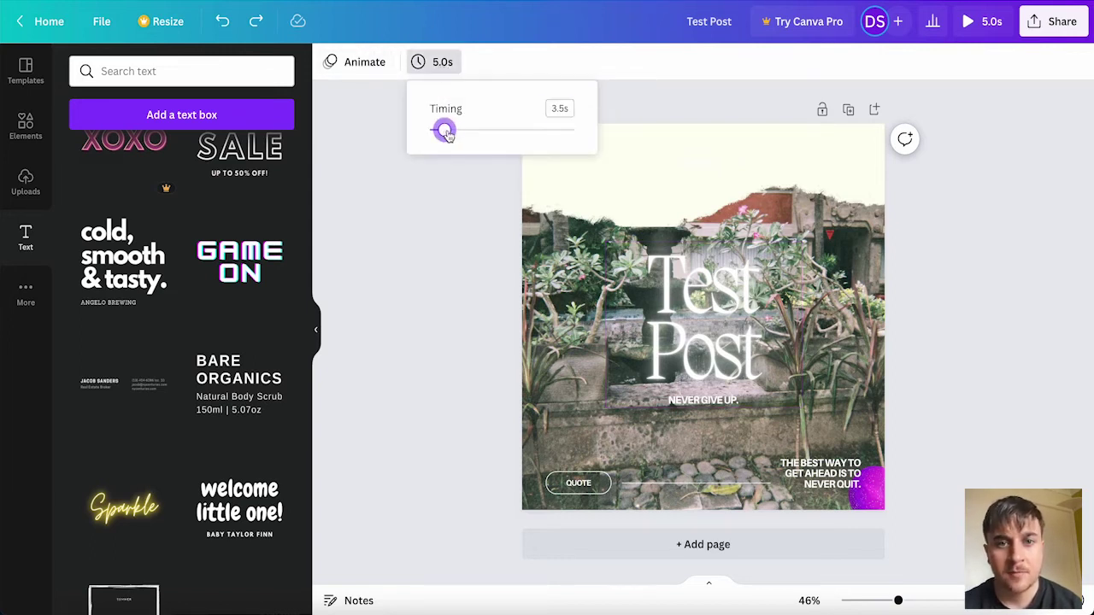
pyautogui.moveTo(444, 130); pyautogui.dragTo(458, 130)
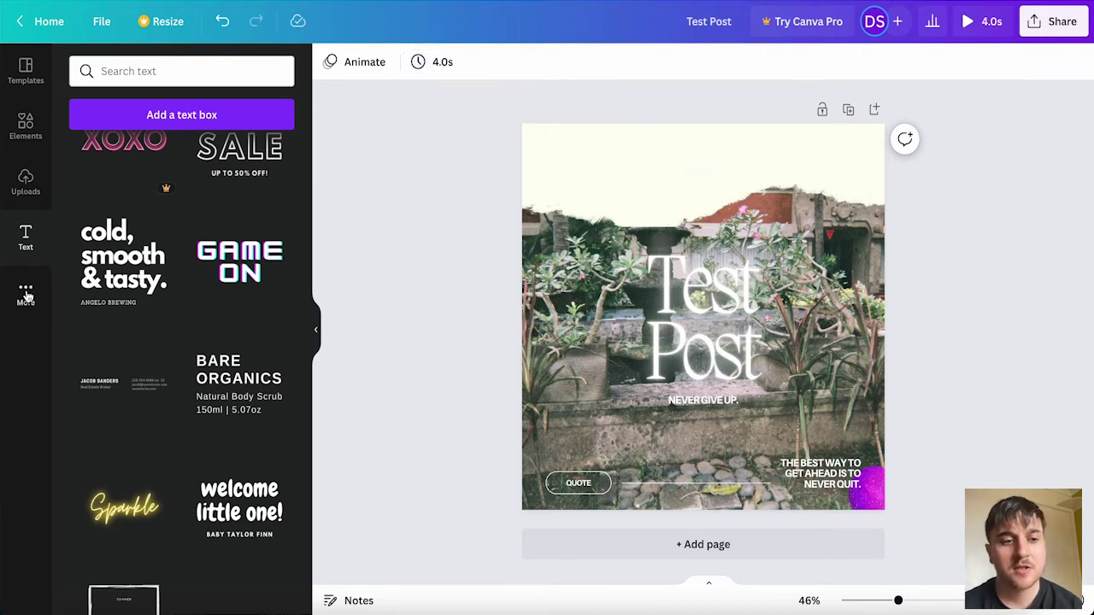
# Browse the More apps panel, view the Draw (Beta) details, and adjust the zoom slider.
pyautogui.click(26, 295)
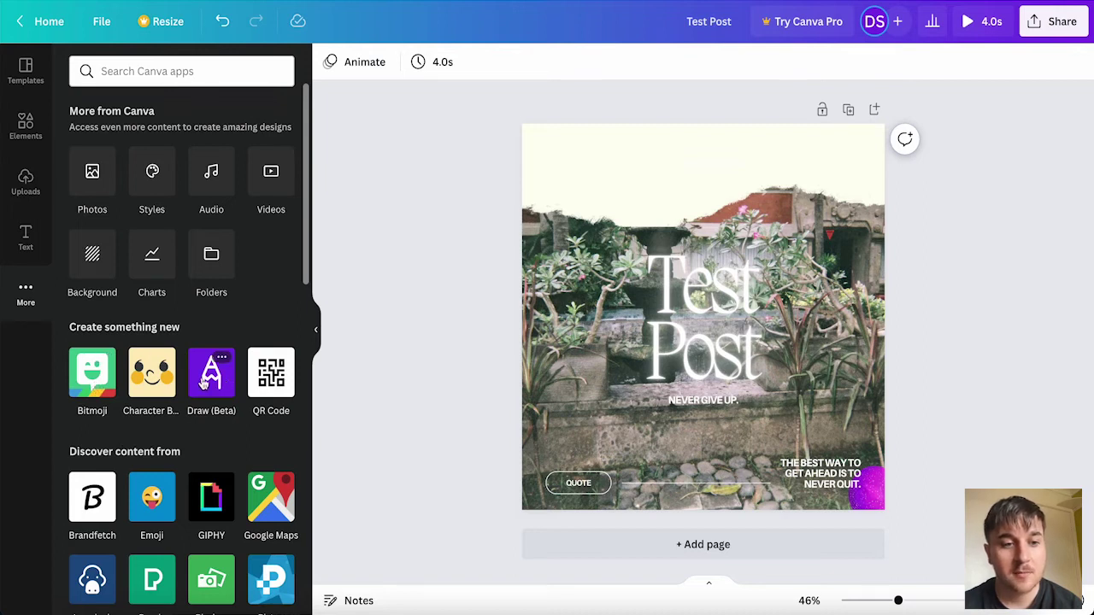
pyautogui.click(216, 383)
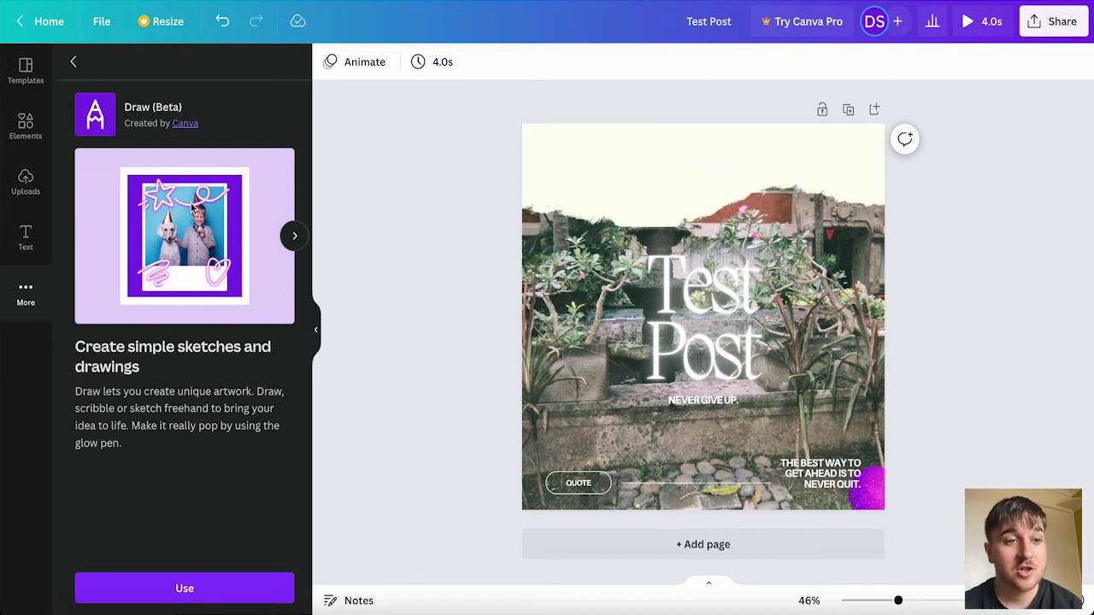
pyautogui.click(74, 61)
pyautogui.scroll(-1, 237, 295)
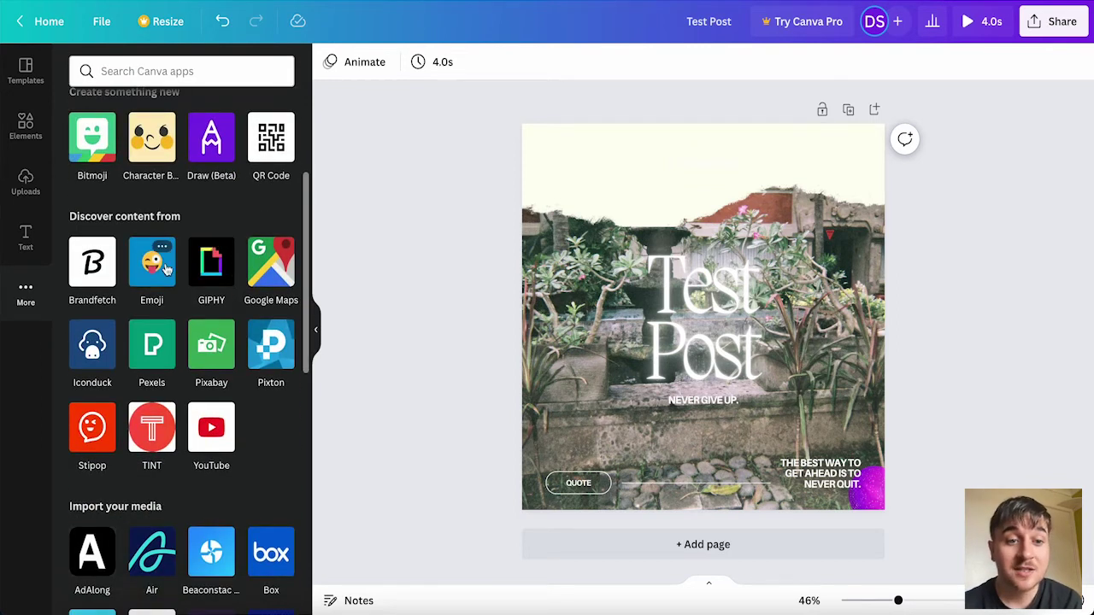
pyautogui.scroll(-4, 268, 280)
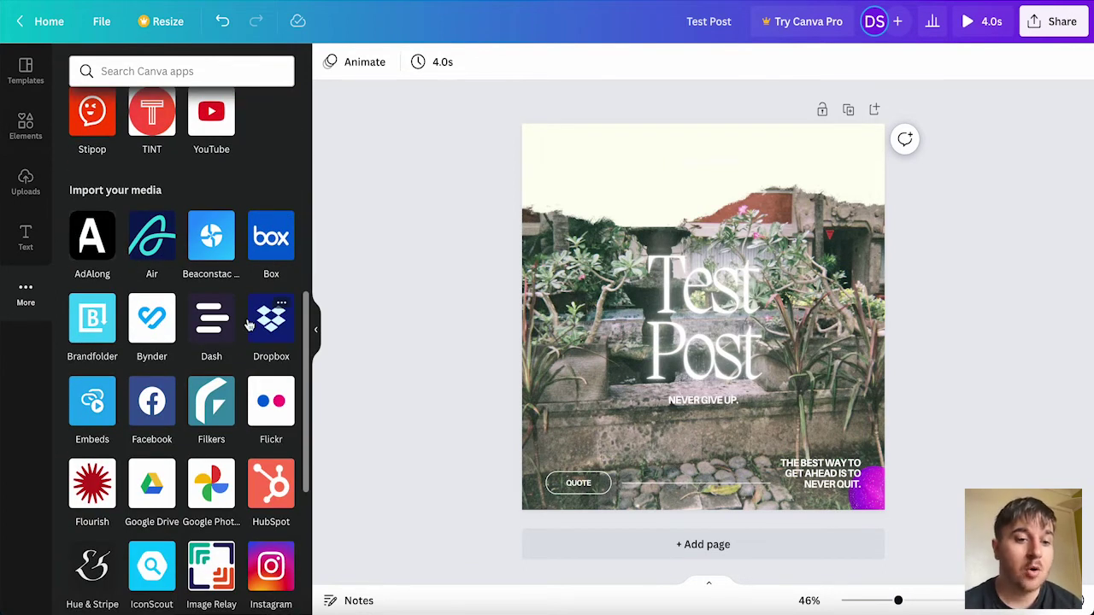
pyautogui.scroll(5, 230, 365)
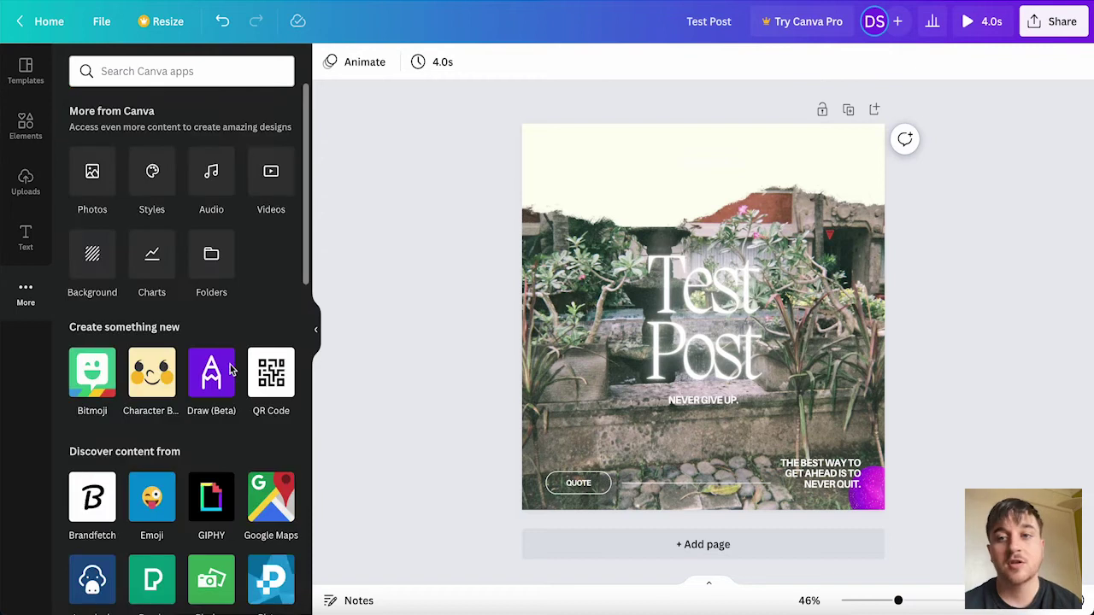
pyautogui.moveTo(230, 366)
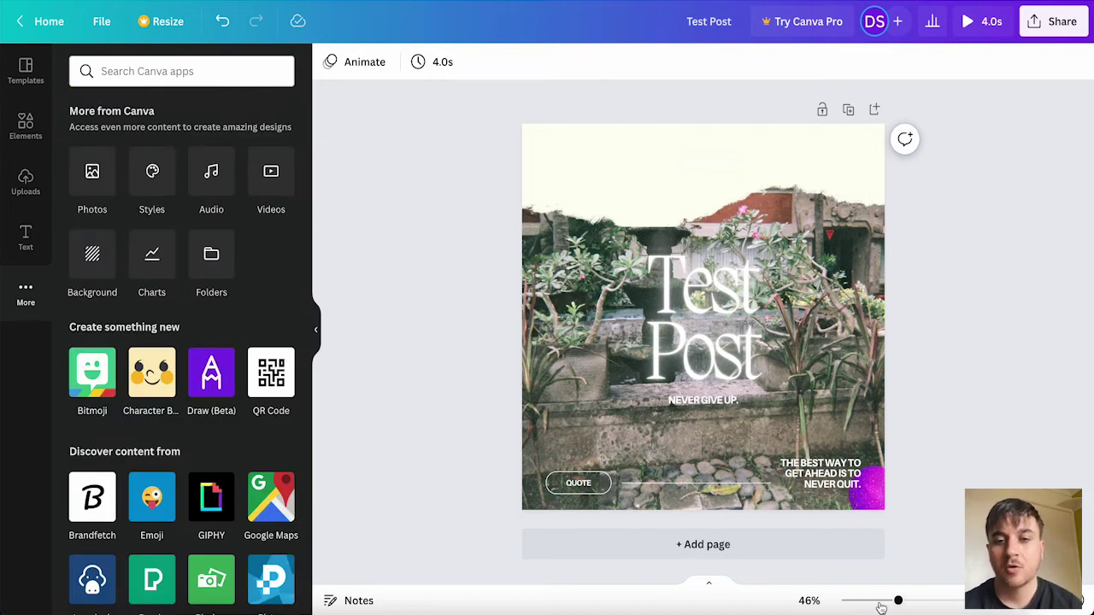
pyautogui.moveTo(898, 601)
pyautogui.mouseDown()
pyautogui.moveTo(965, 601)
pyautogui.moveTo(875, 601)
pyautogui.moveTo(898, 601)
pyautogui.mouseUp()
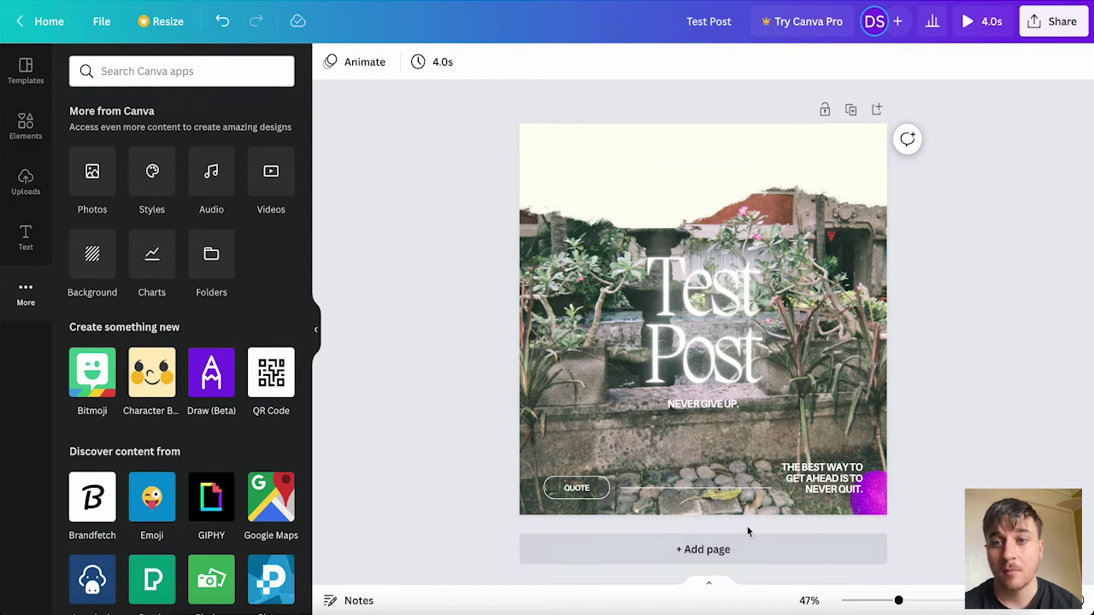
# Open Share, start adding people, then show all sharing and publishing options.
pyautogui.click(1042, 27)
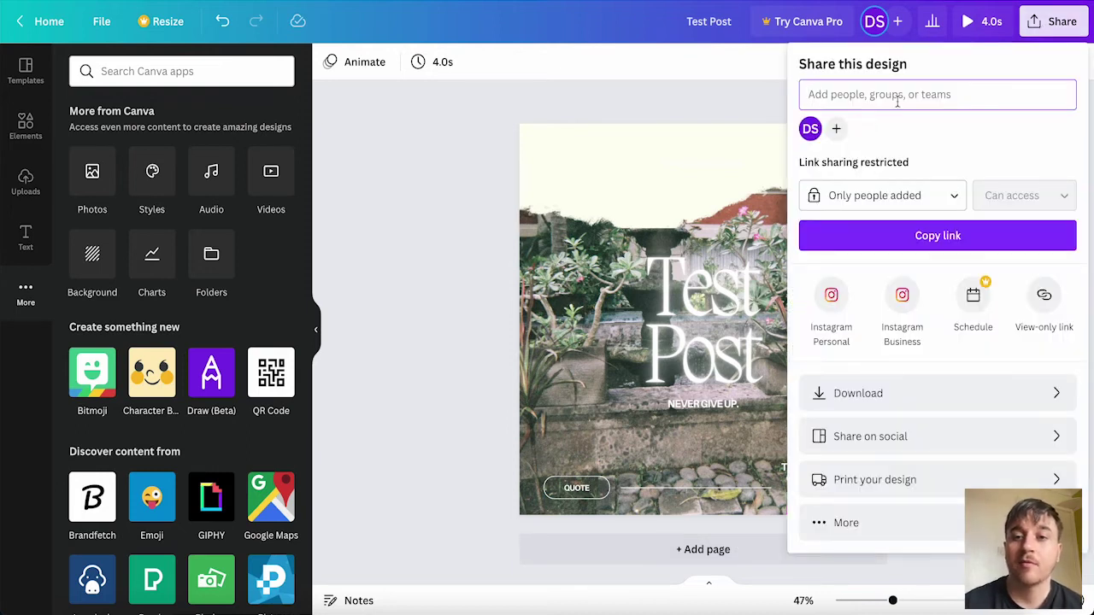
pyautogui.click(836, 130)
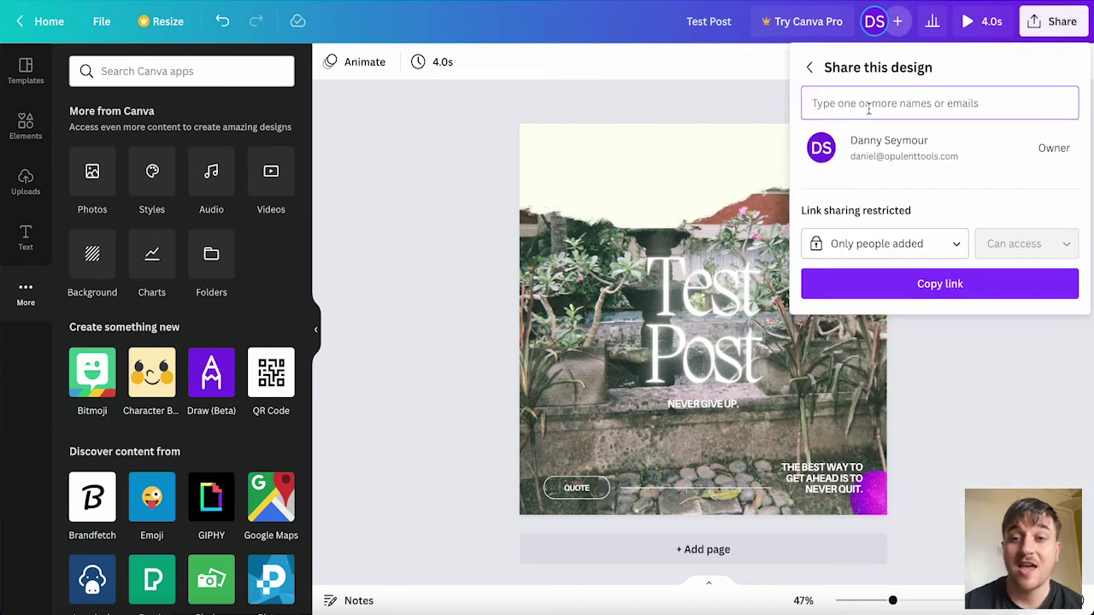
pyautogui.press('Escape')
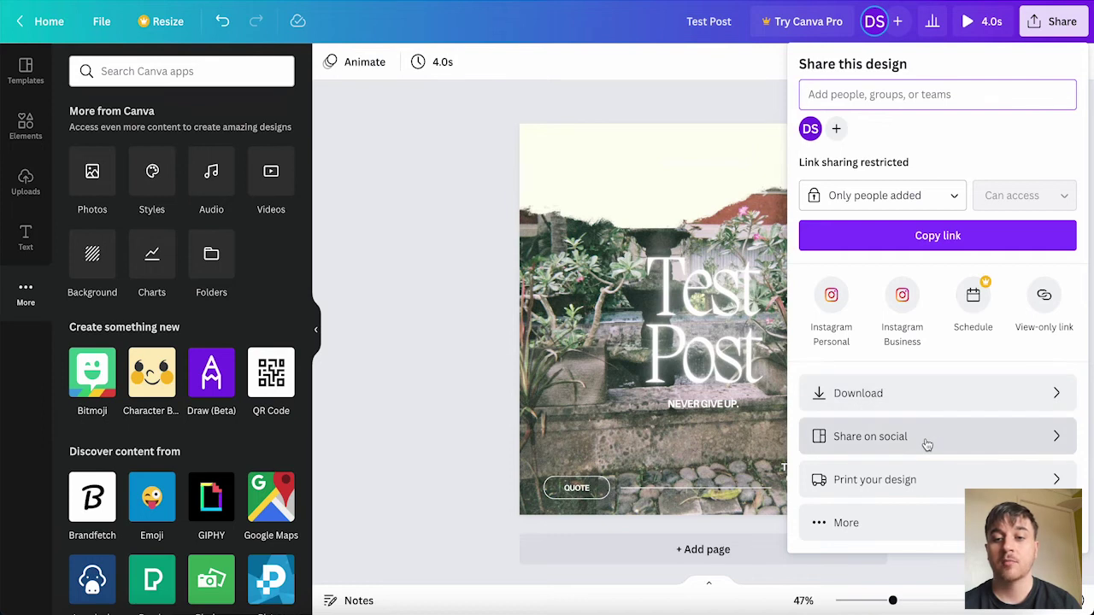
pyautogui.click(930, 536)
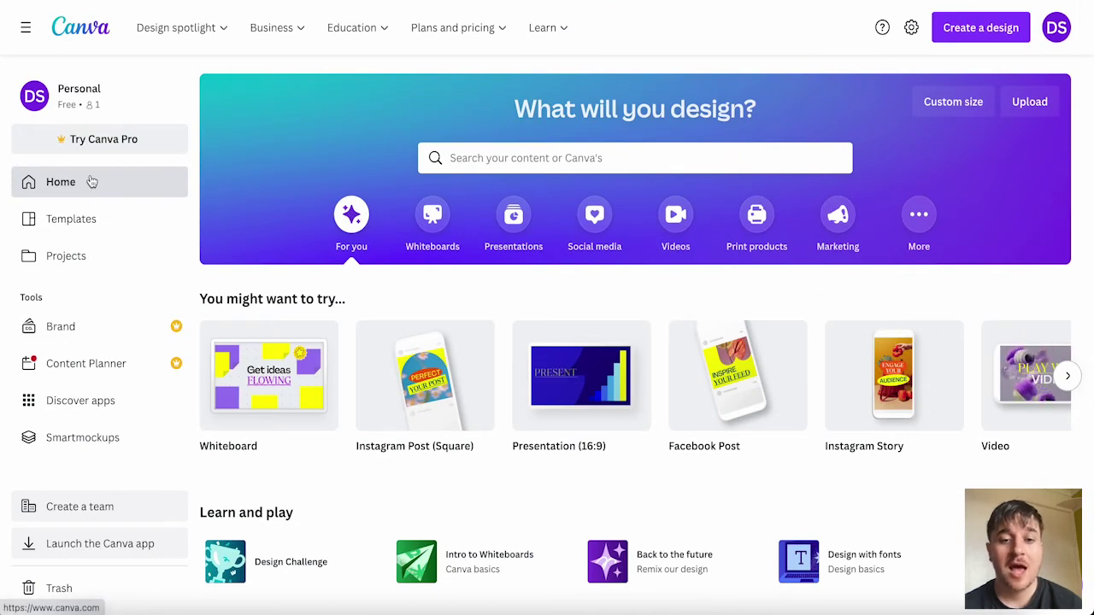
# Browse the template gallery's Videos category and open the 6,925 Mobile Video templates.
pyautogui.moveTo(415, 380)
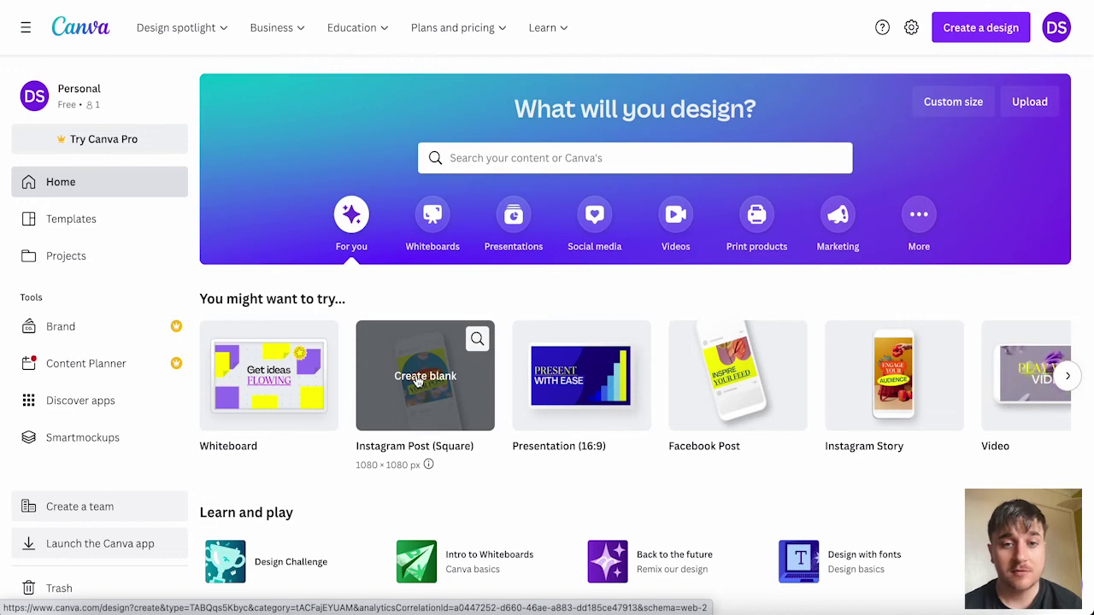
pyautogui.click(416, 381)
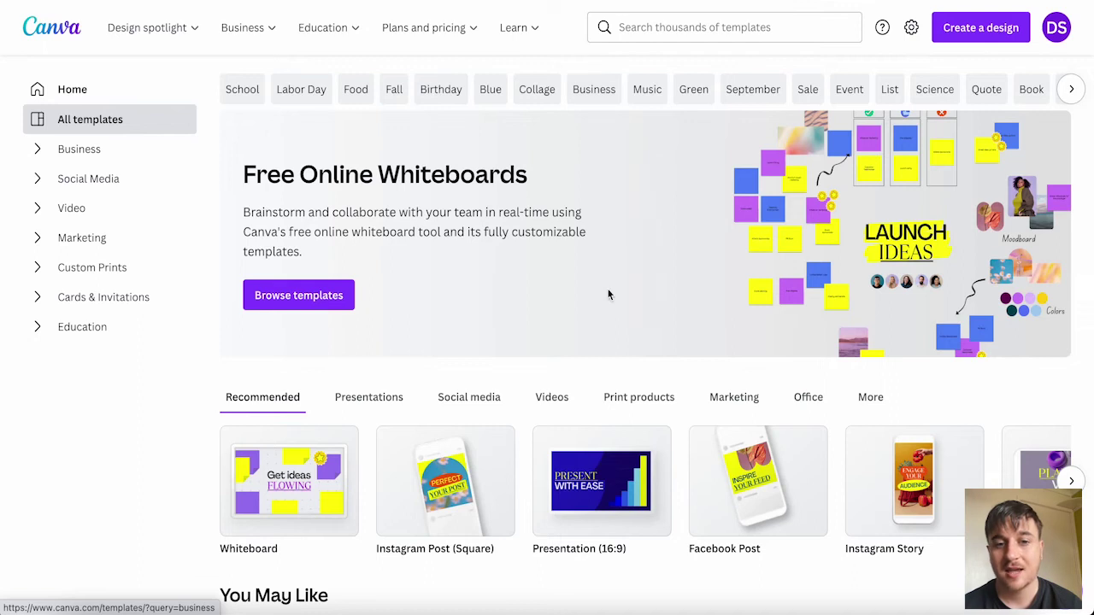
pyautogui.scroll(-5, 608, 289)
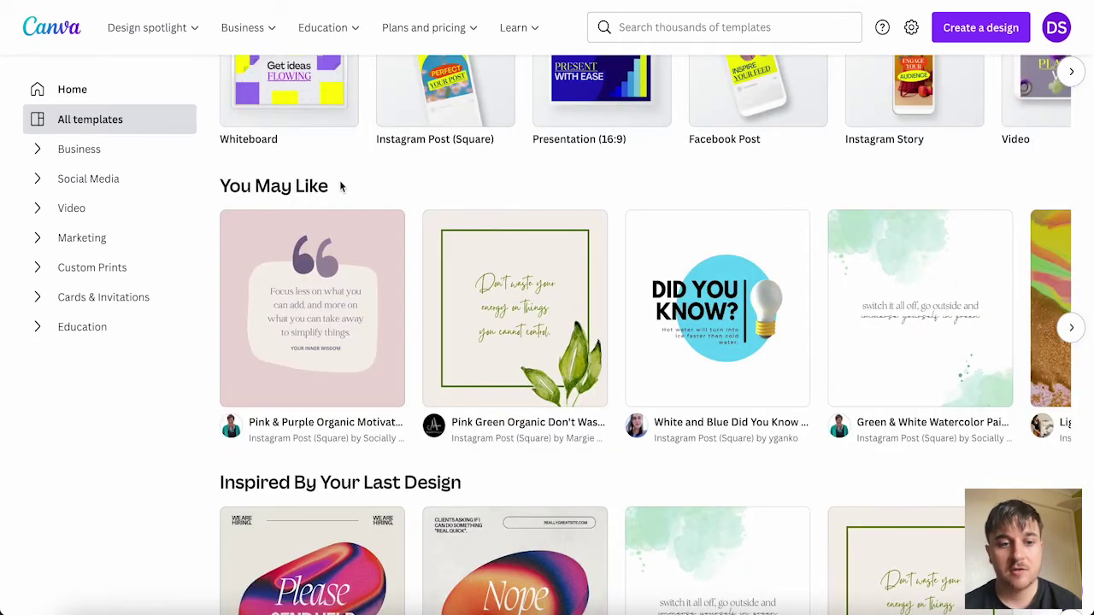
pyautogui.scroll(-5, 342, 186)
pyautogui.scroll(1, 340, 183)
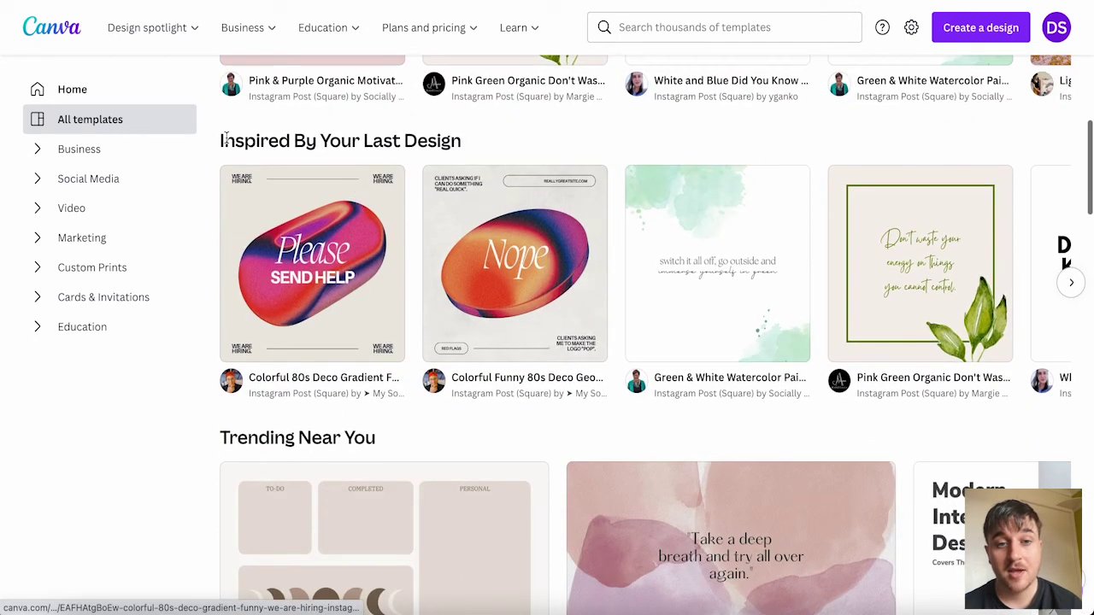
pyautogui.scroll(6, 477, 215)
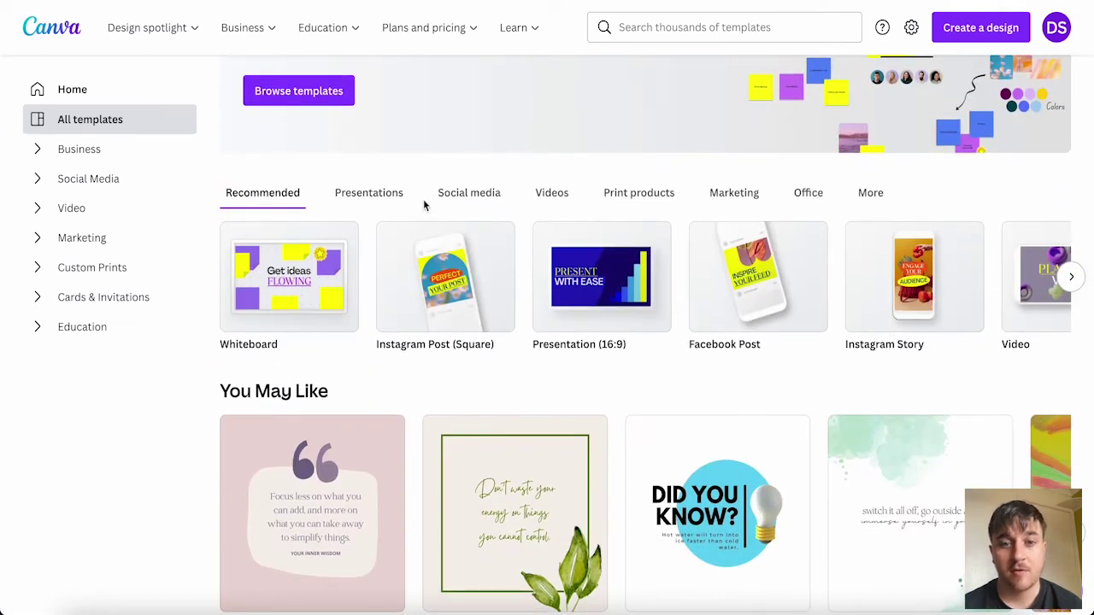
pyautogui.click(563, 195)
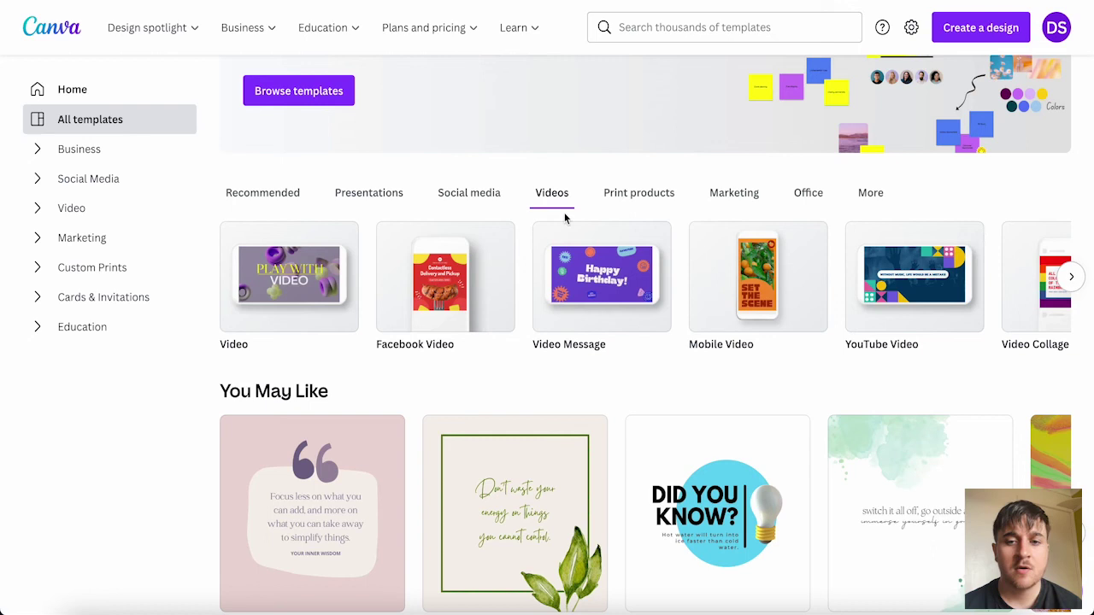
pyautogui.click(768, 285)
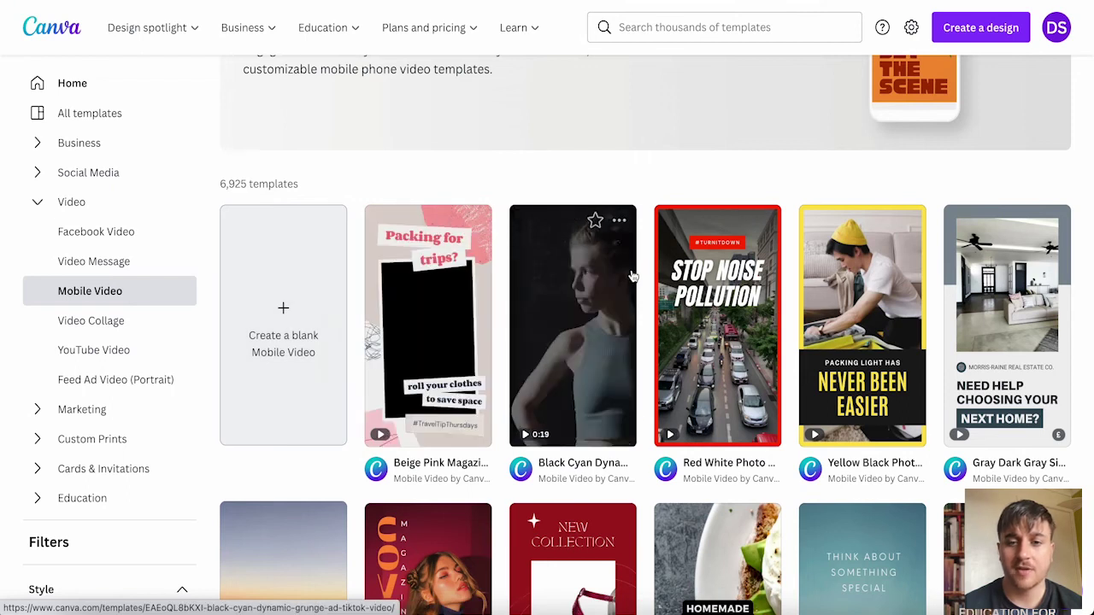
pyautogui.scroll(-1, 735, 269)
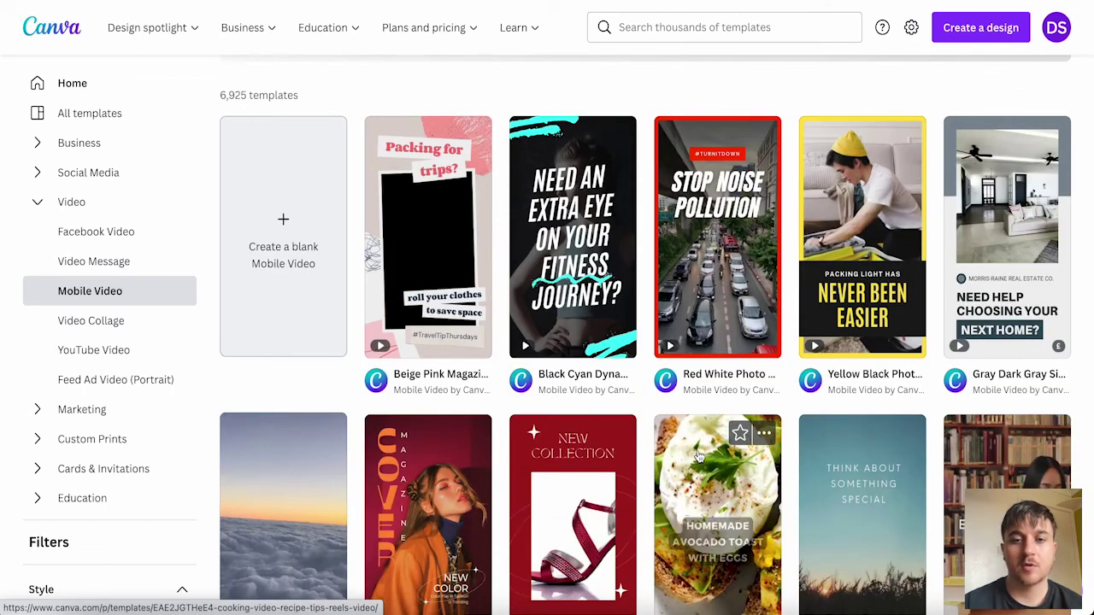
# Start a new design from the Red White Photo Video Centric Personal TikTok Video template.
pyautogui.click(732, 268)
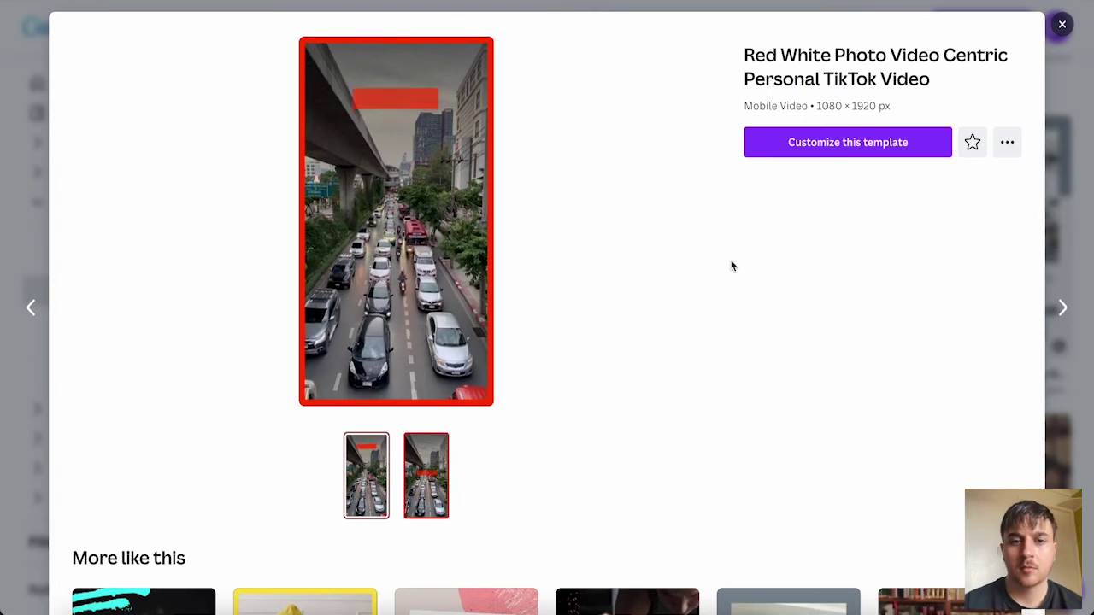
pyautogui.click(818, 147)
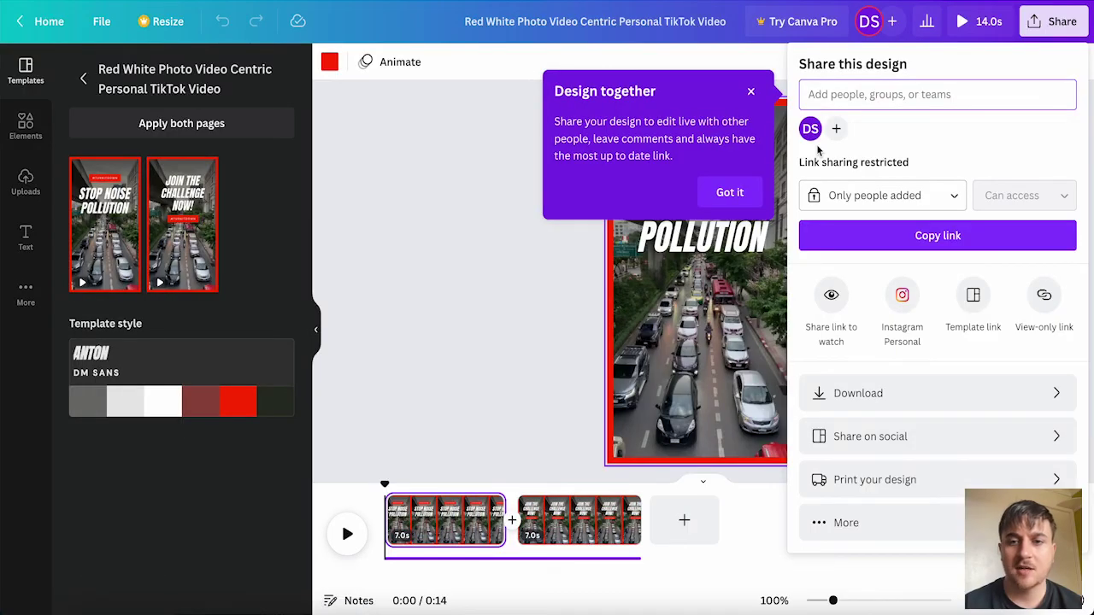
pyautogui.click(730, 192)
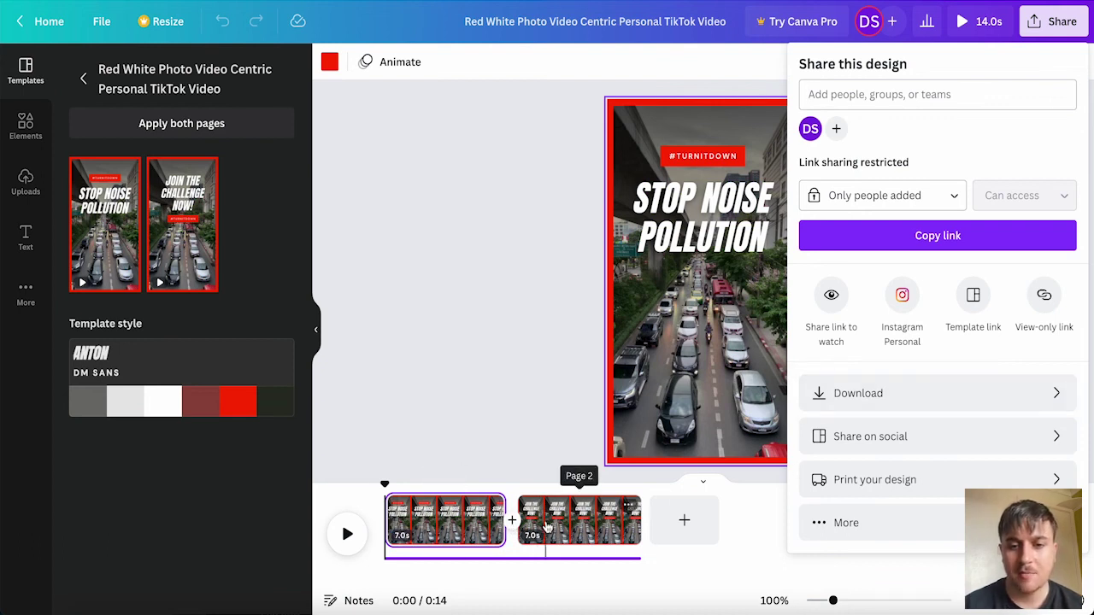
# Add a new page to the video, browse uploaded media, and trim the start of page 2's clip.
pyautogui.click(686, 523)
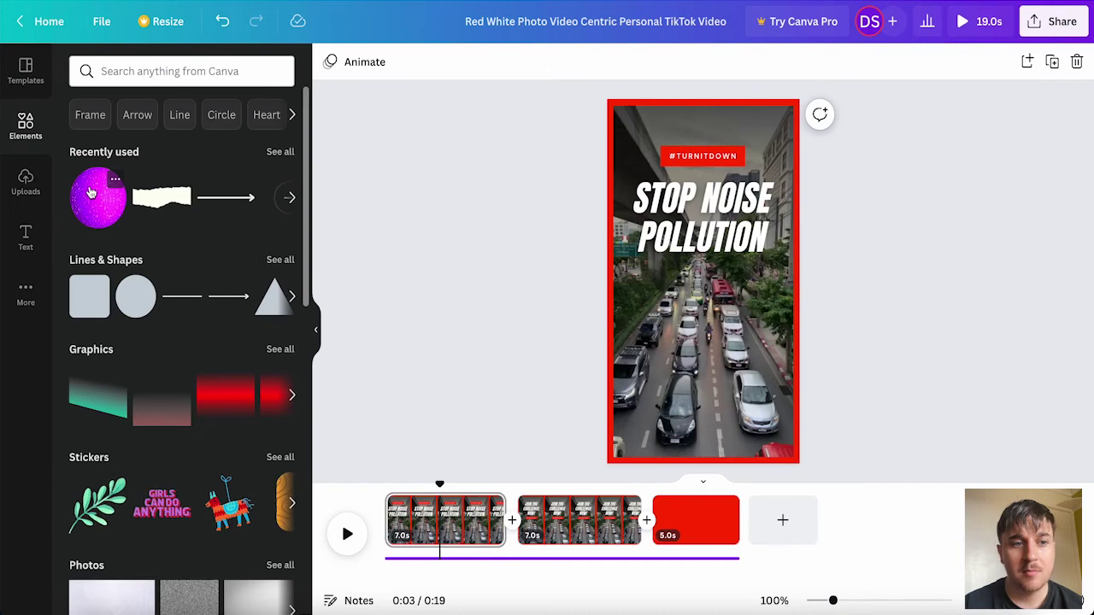
pyautogui.click(26, 181)
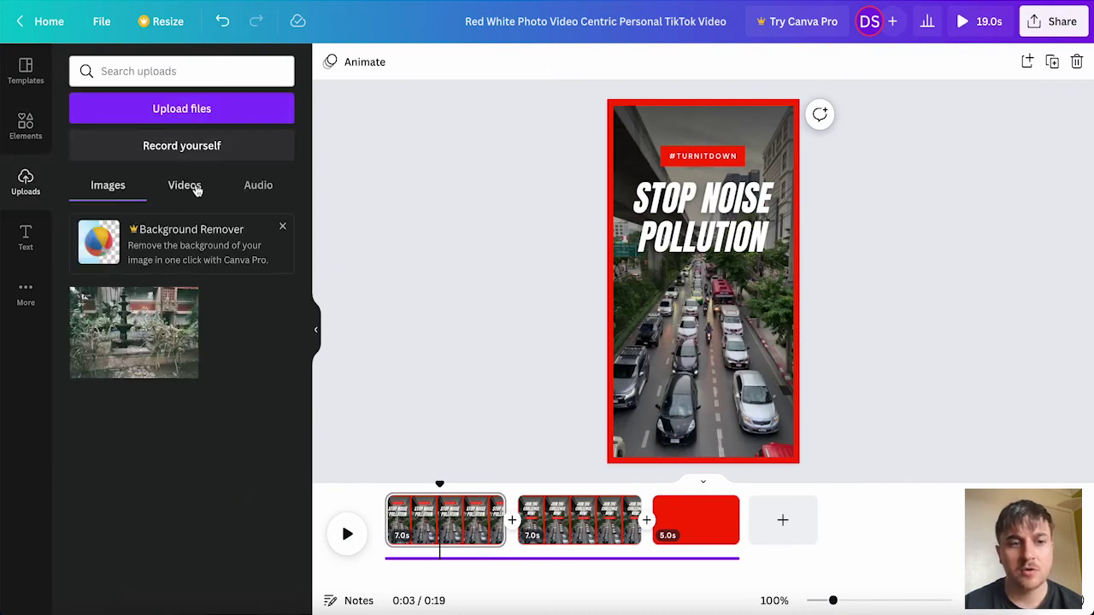
pyautogui.click(26, 291)
pyautogui.click(26, 238)
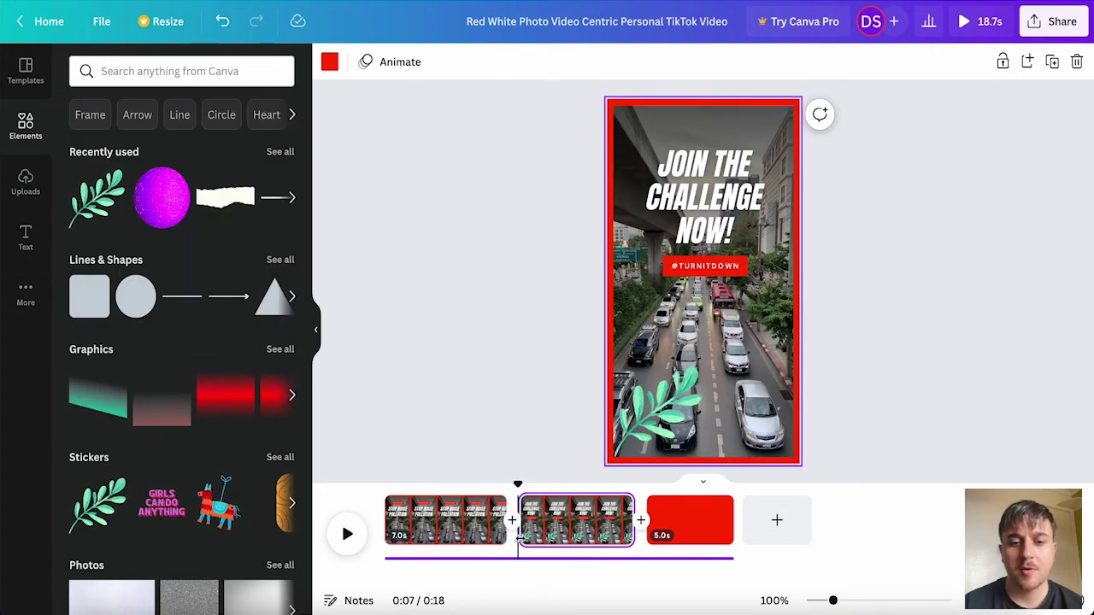
pyautogui.moveTo(522, 523); pyautogui.dragTo(492, 536)
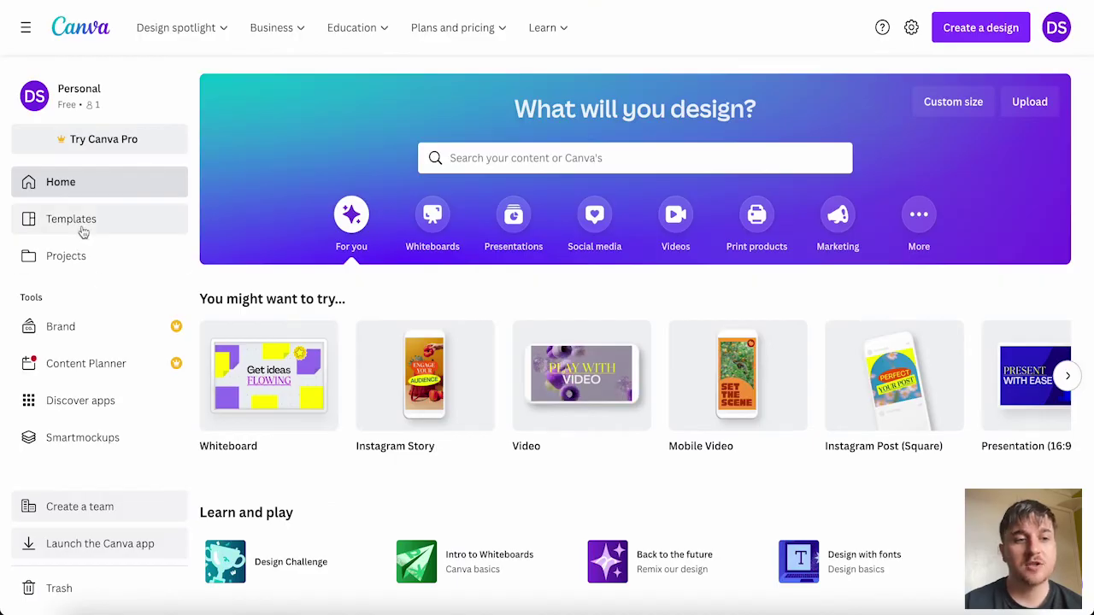
# View Projects, listing the Red White mobile video and Test Post as recent designs.
pyautogui.click(98, 255)
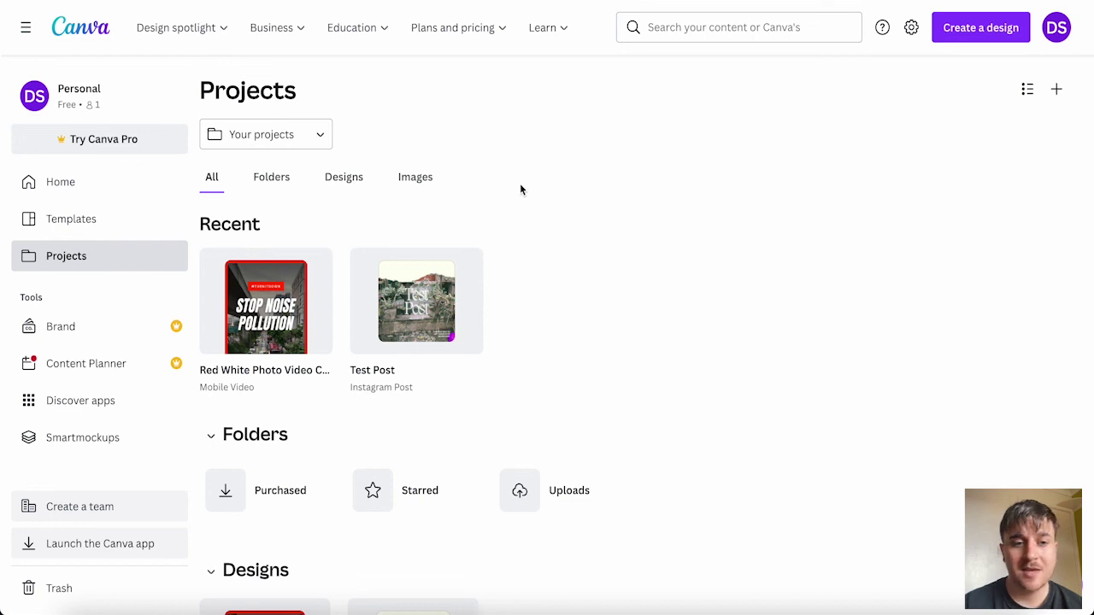
pyautogui.scroll(-1, 356, 214)
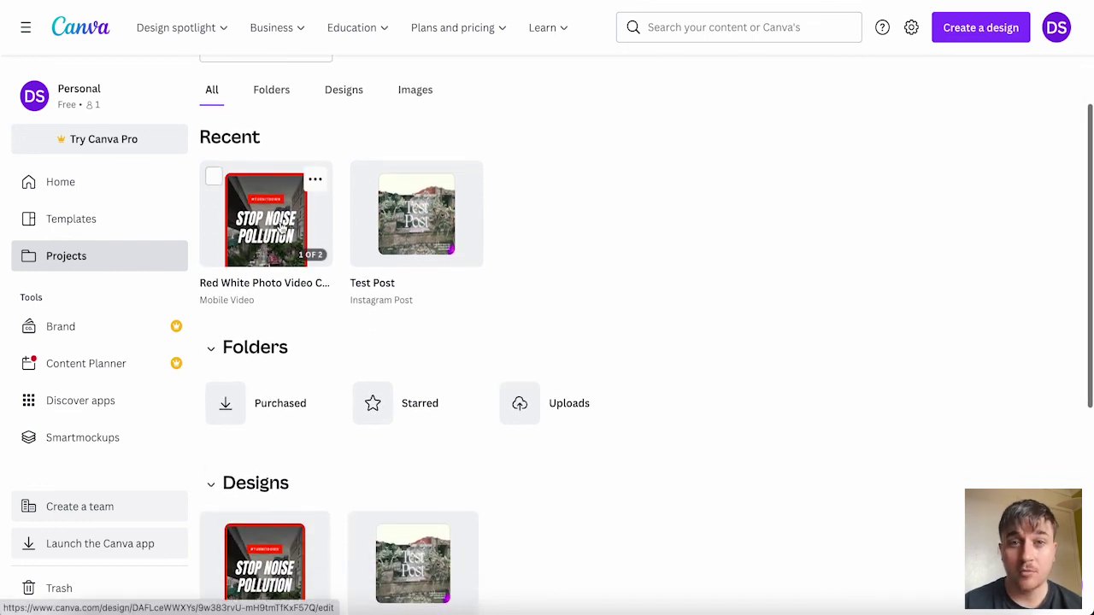